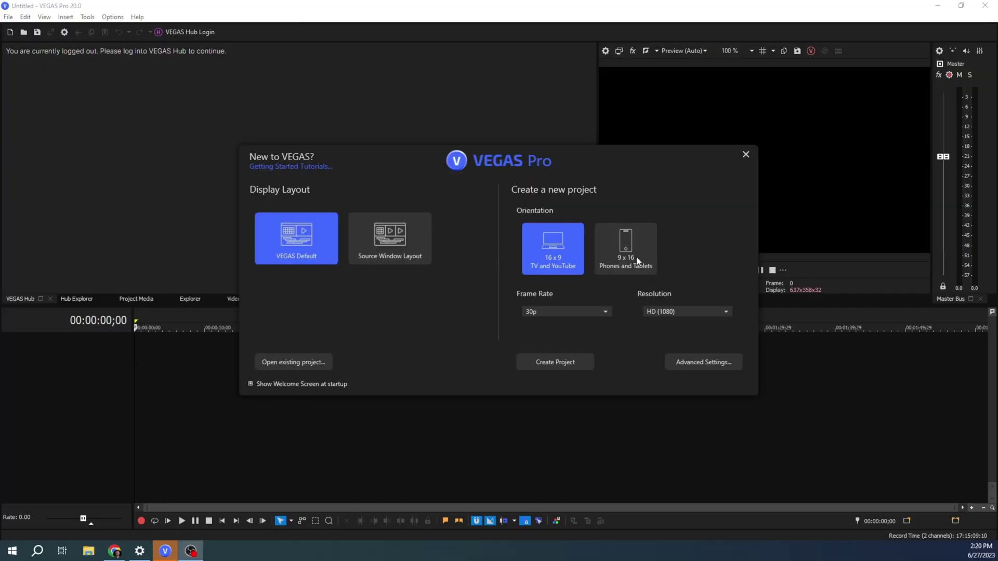
- Choose 9x16 orientation, turn off the welcome screen at startup, and dismiss it
{"action": "left_click", "coordinate": [616, 268]}
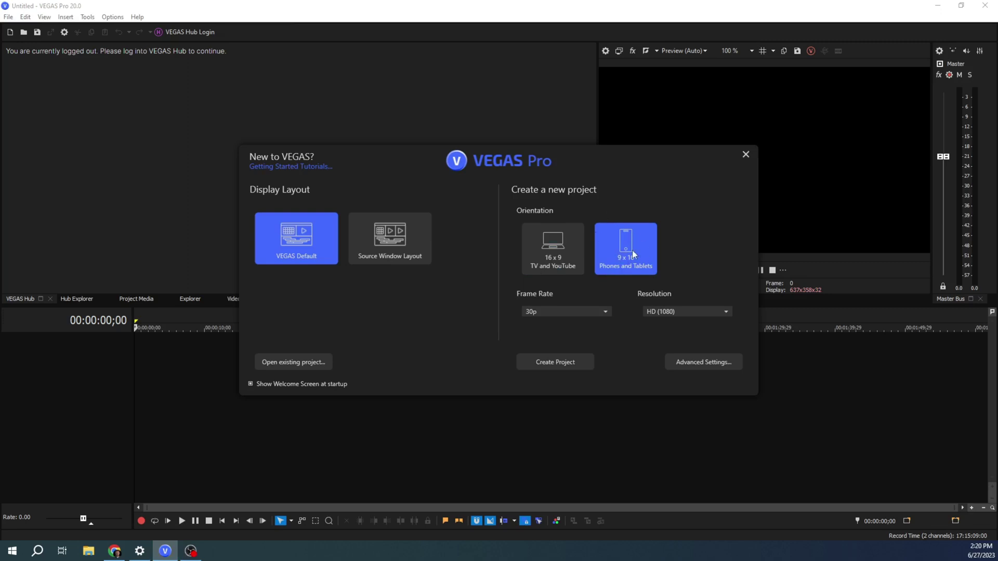
{"action": "left_click", "coordinate": [250, 383]}
{"action": "key", "text": "Escape"}
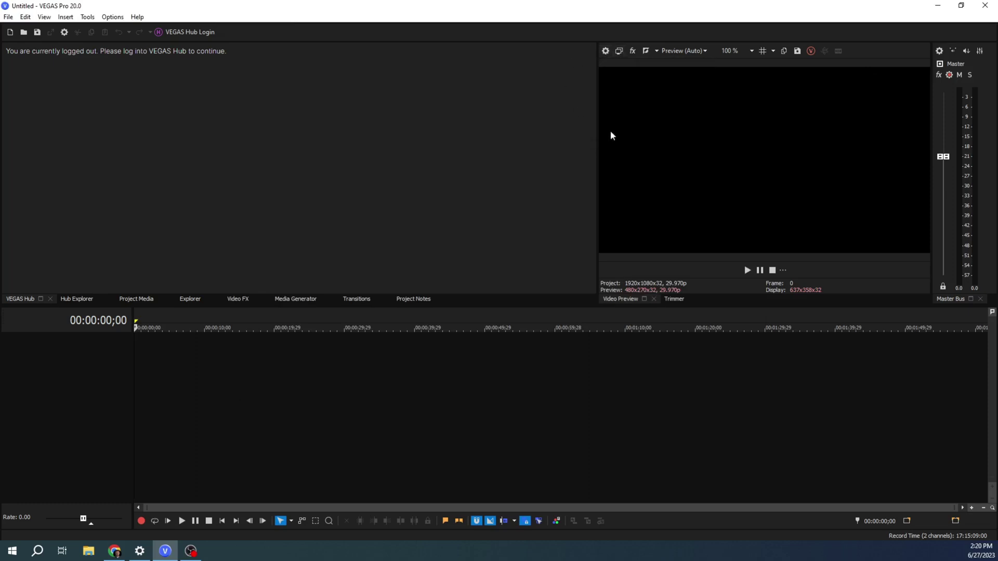
- Set the project video size to width 1080 and height 1920
{"action": "left_click", "coordinate": [605, 55]}
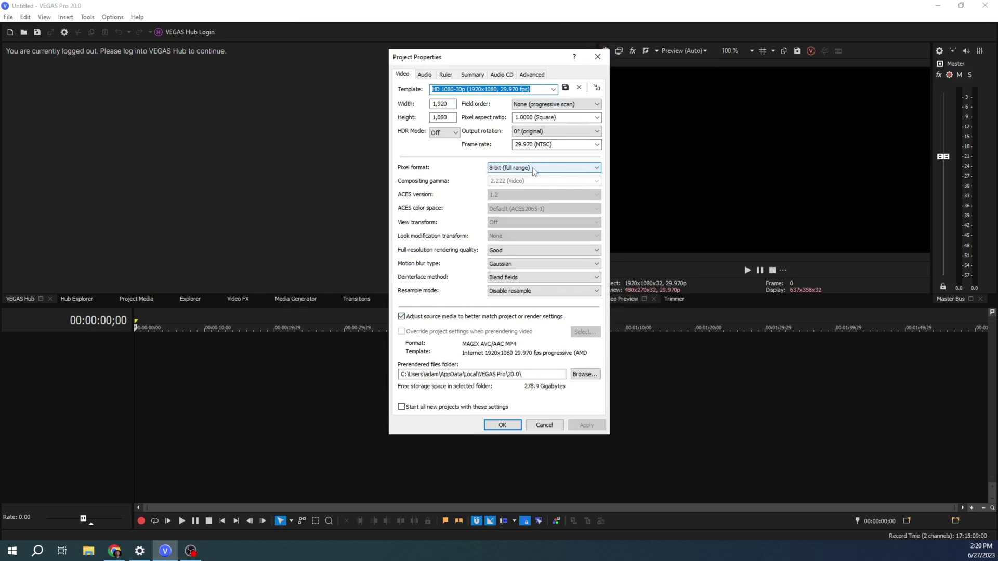
{"action": "double_click", "coordinate": [442, 104]}
{"action": "type", "text": "10"}
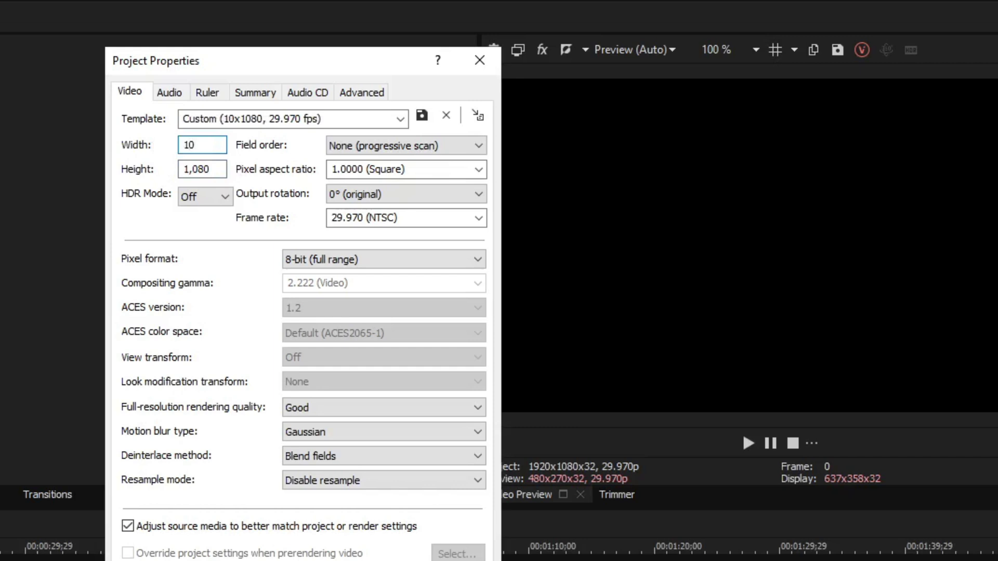
{"action": "type", "text": "80"}
{"action": "key", "text": "Tab"}
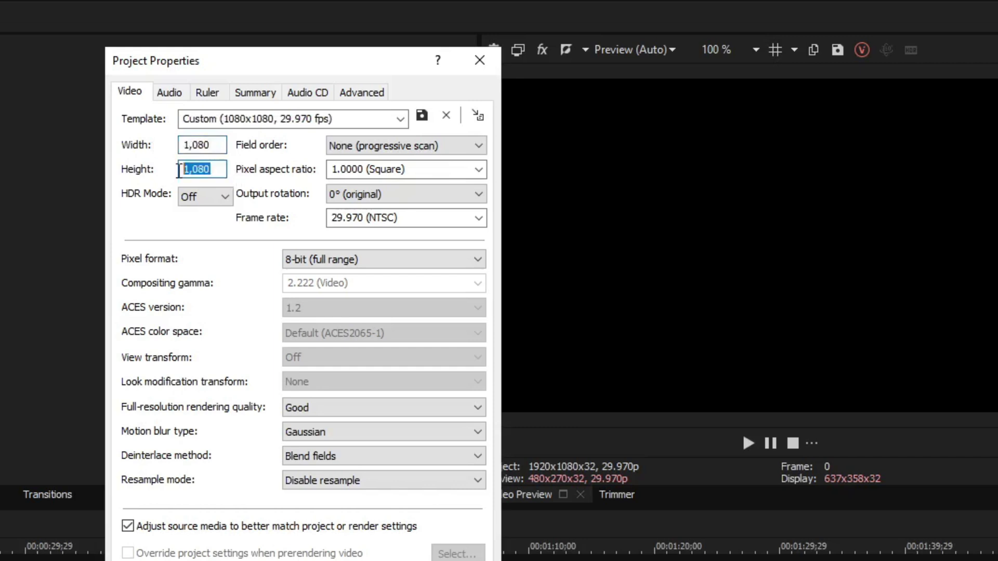
{"action": "type", "text": "1920"}
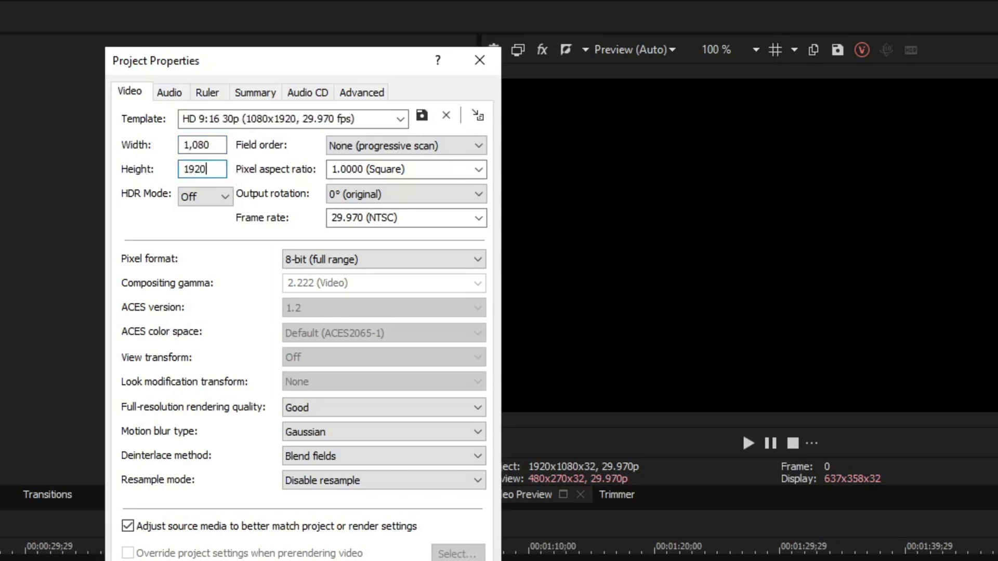
{"action": "key", "text": "Return"}
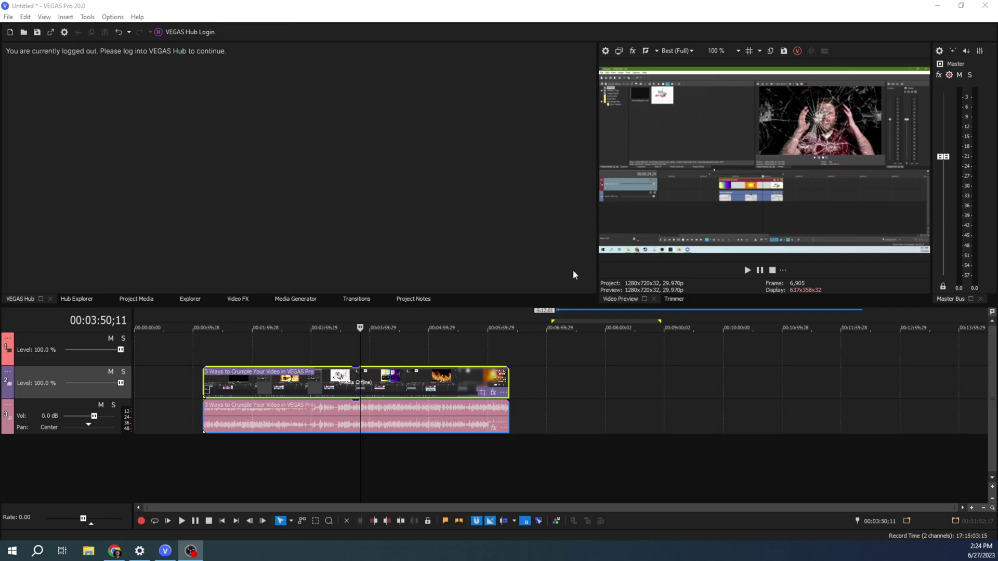
- Open Project Video Properties for the project containing the added clip
{"action": "left_click", "coordinate": [605, 52]}
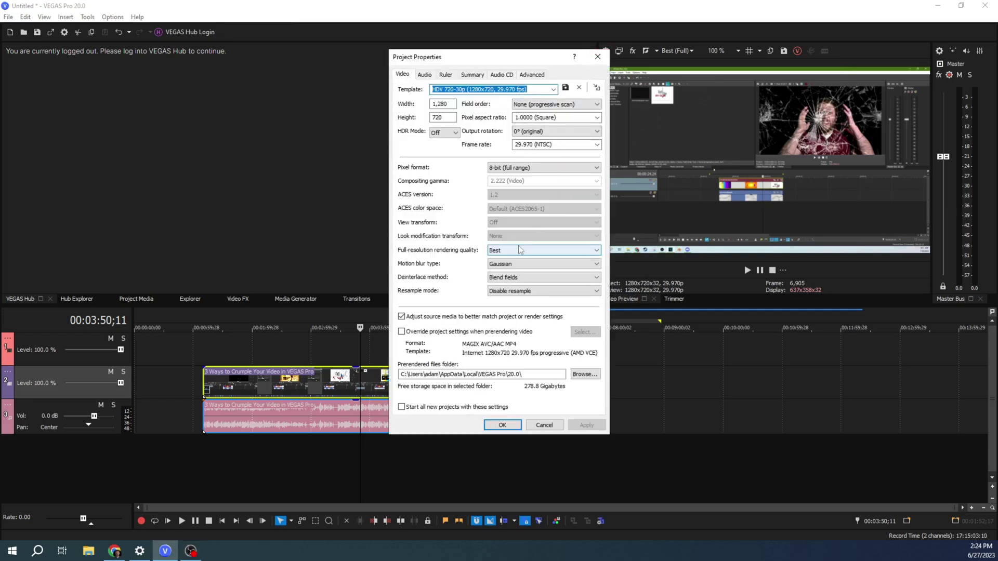
- Confirm the 1080x1920 project properties and place the playhead within the clip
{"action": "key", "text": "Return"}
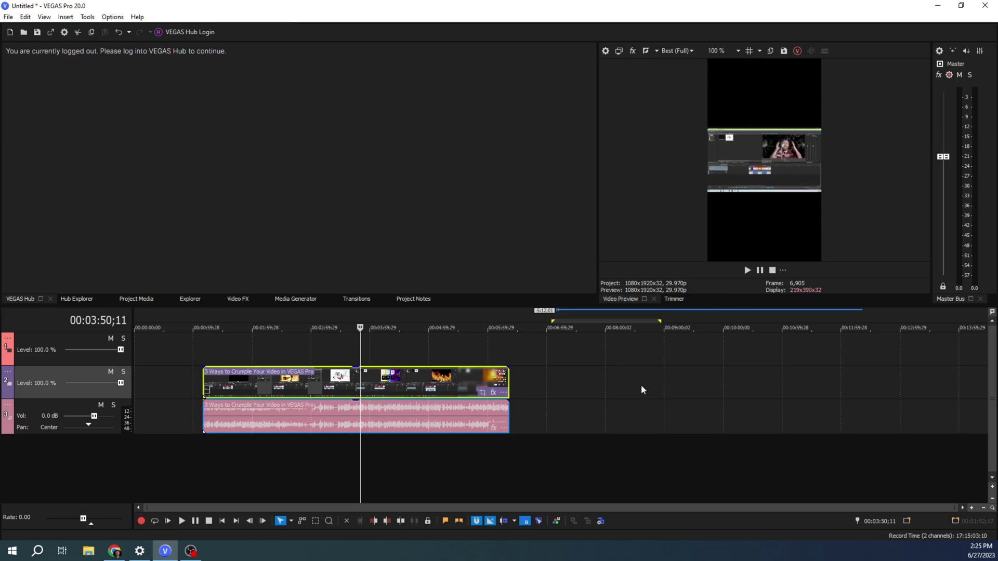
{"action": "left_click", "coordinate": [599, 363]}
- Duplicate the clip with its audio further right on the timeline
{"action": "left_click", "coordinate": [446, 382]}
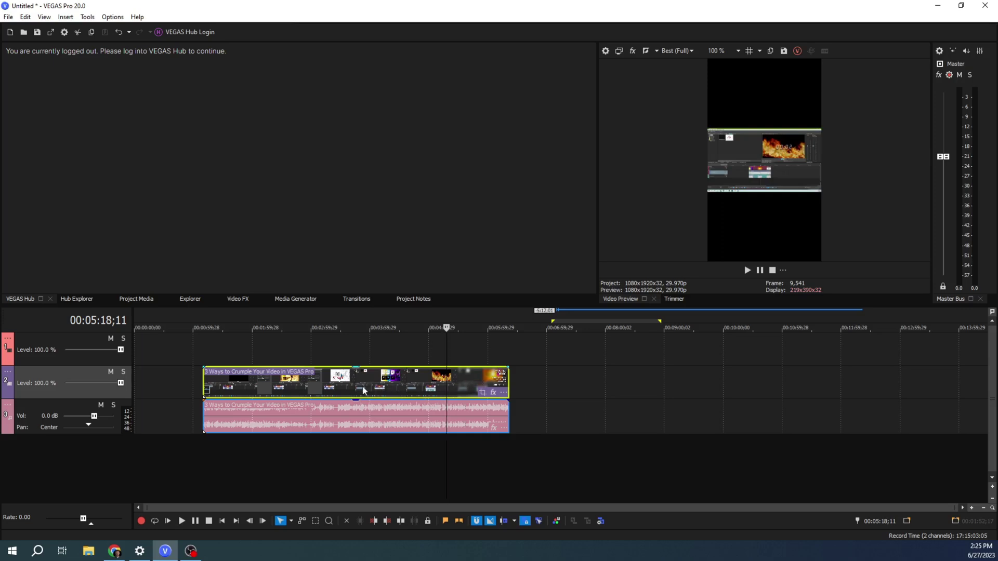
{"action": "left_click_drag", "start_coordinate": [363, 390], "coordinate": [699, 389]}
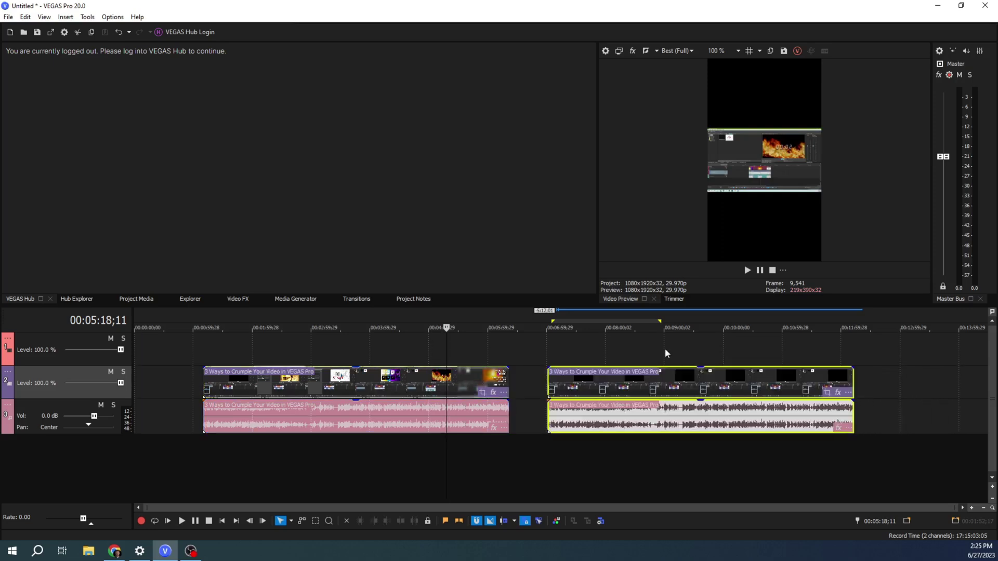
{"action": "left_click", "coordinate": [594, 383]}
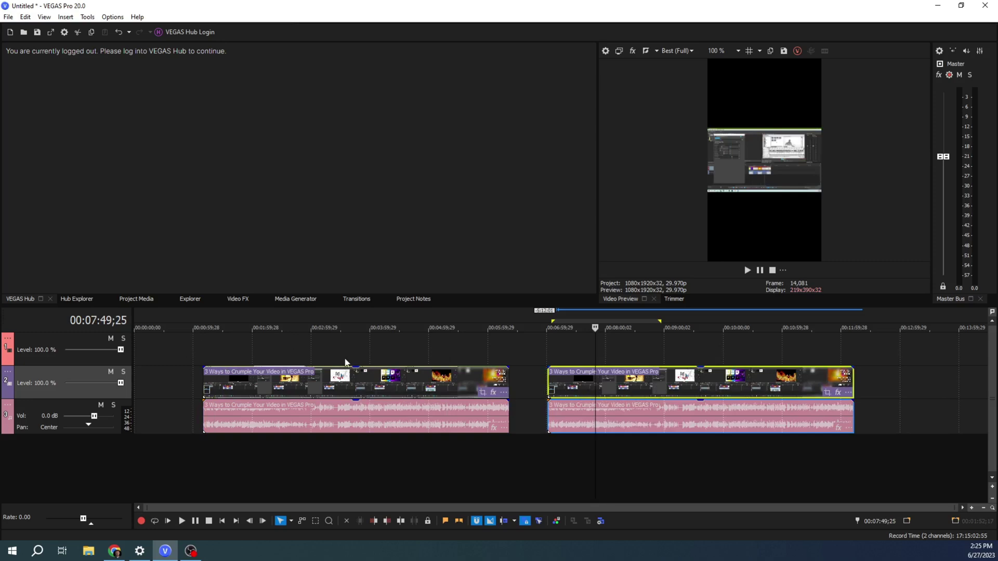
- Insert a new empty video track and select the copied clip
{"action": "key", "text": "ctrl+shift+q"}
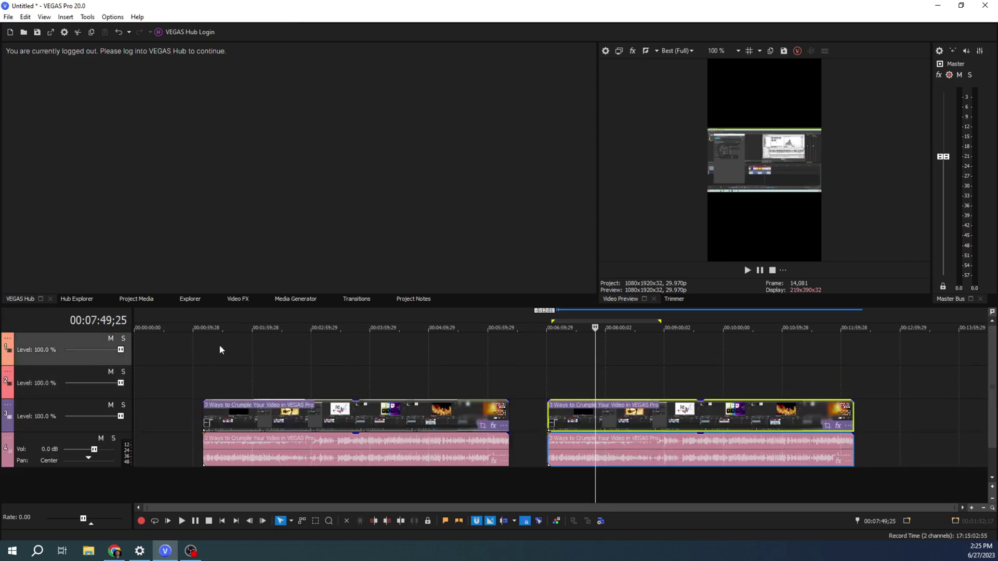
{"action": "left_click", "coordinate": [592, 418]}
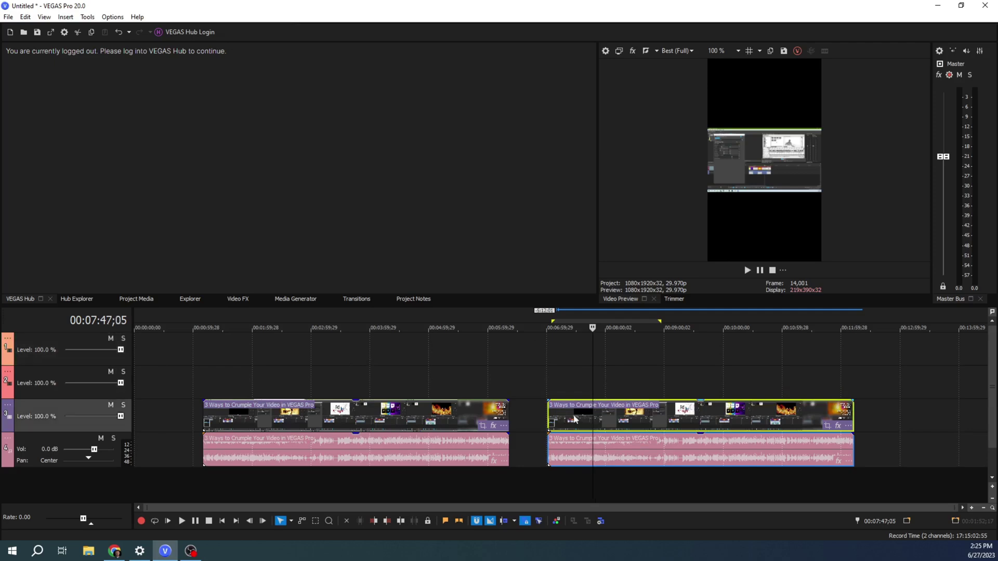
{"action": "left_click", "coordinate": [576, 415]}
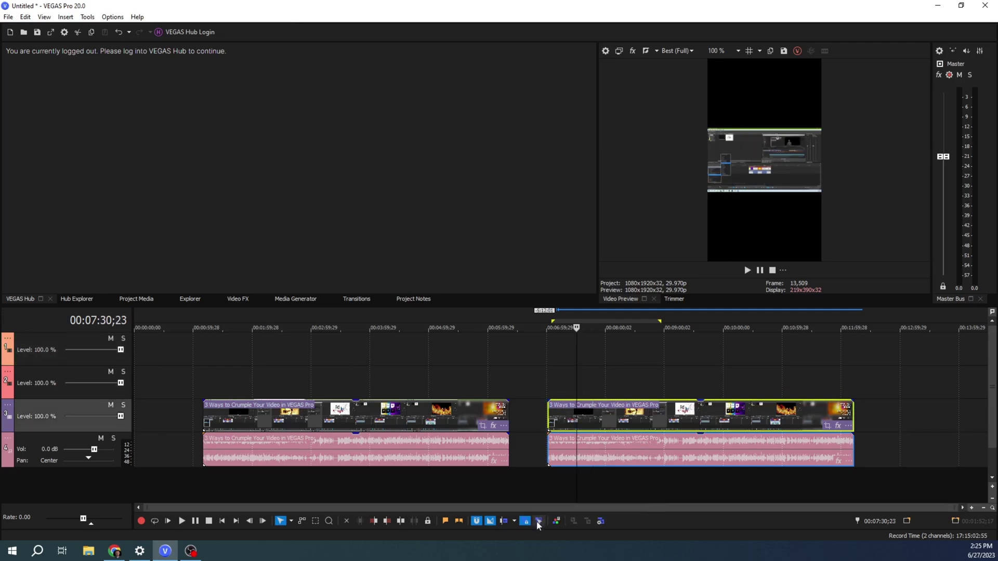
- Delete the copy's audio and stack the copied video on track 2 above the original
{"action": "left_click", "coordinate": [571, 462]}
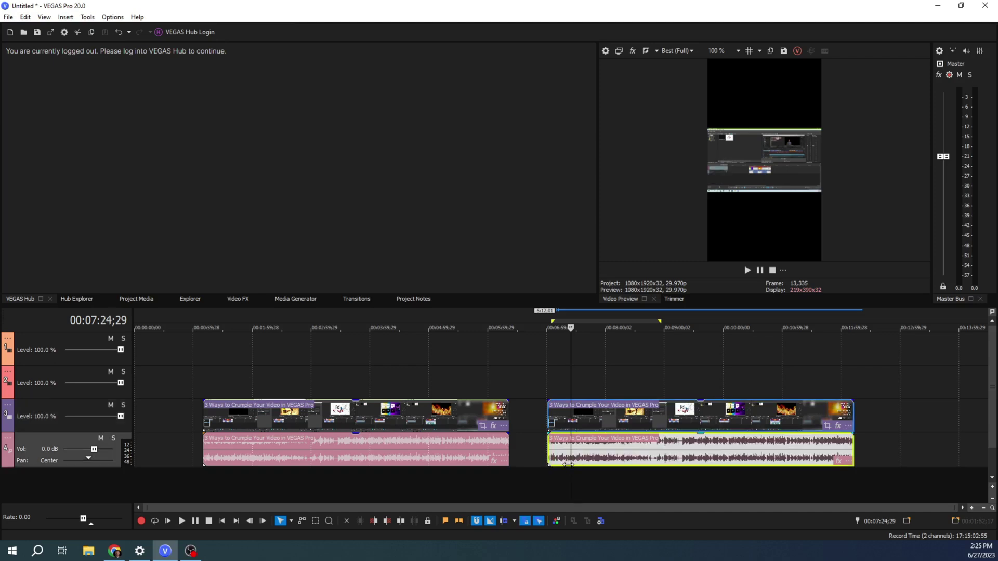
{"action": "key", "text": "Delete"}
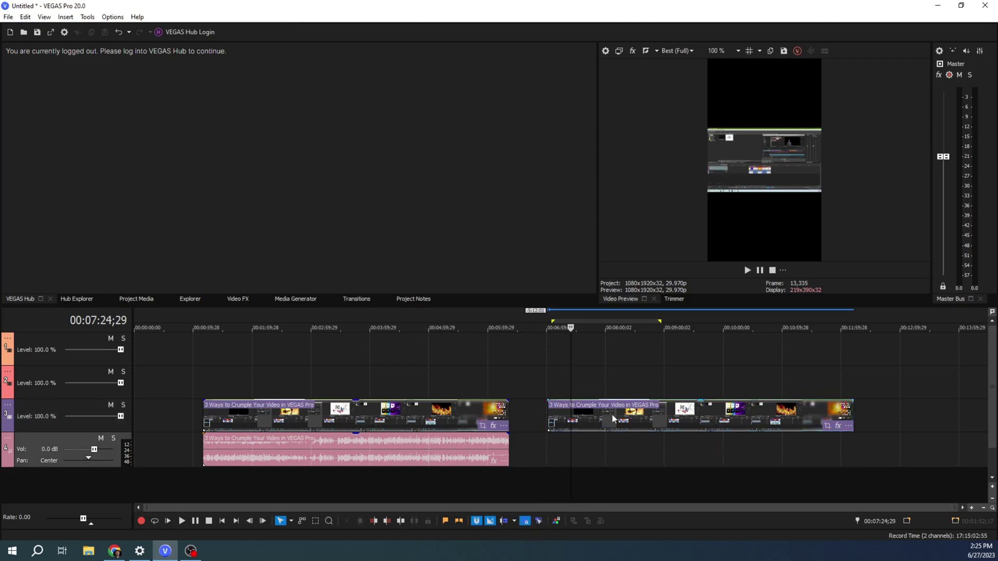
{"action": "left_click_drag", "start_coordinate": [613, 418], "coordinate": [281, 378]}
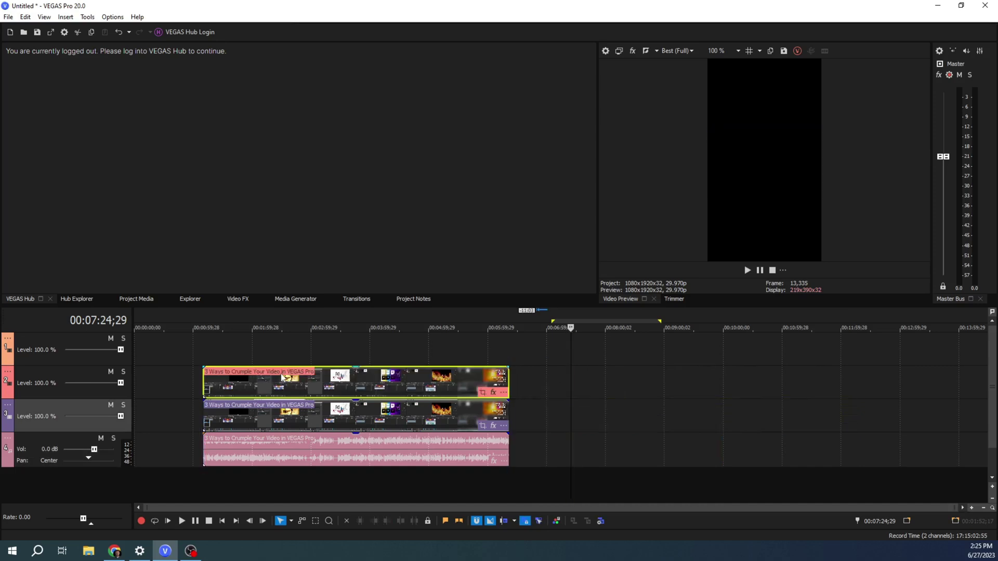
{"action": "left_click", "coordinate": [285, 390]}
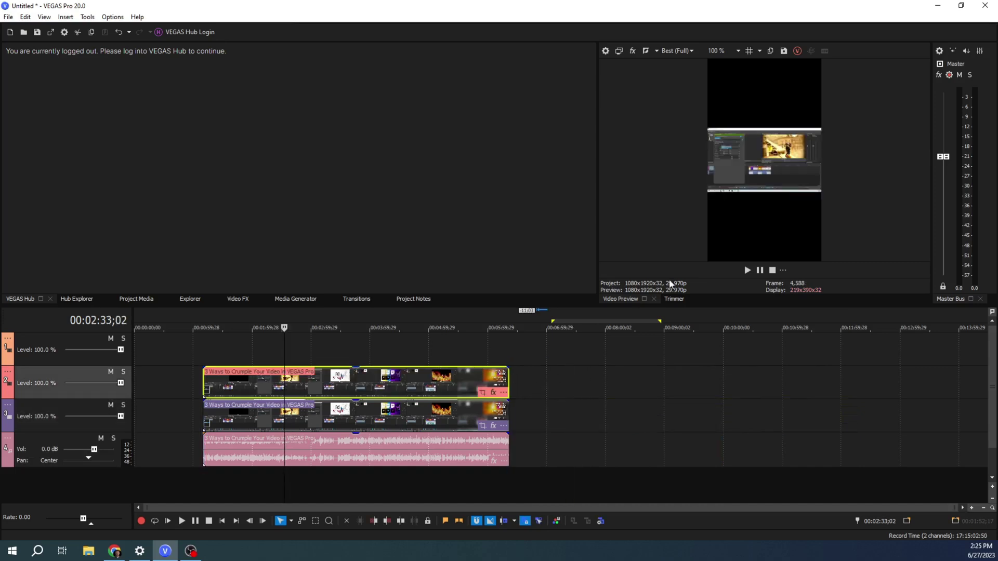
- Select the audio and both video events and shift them slightly later together
{"action": "left_click", "coordinate": [285, 453]}
{"action": "left_click", "coordinate": [370, 423], "text": "ctrl"}
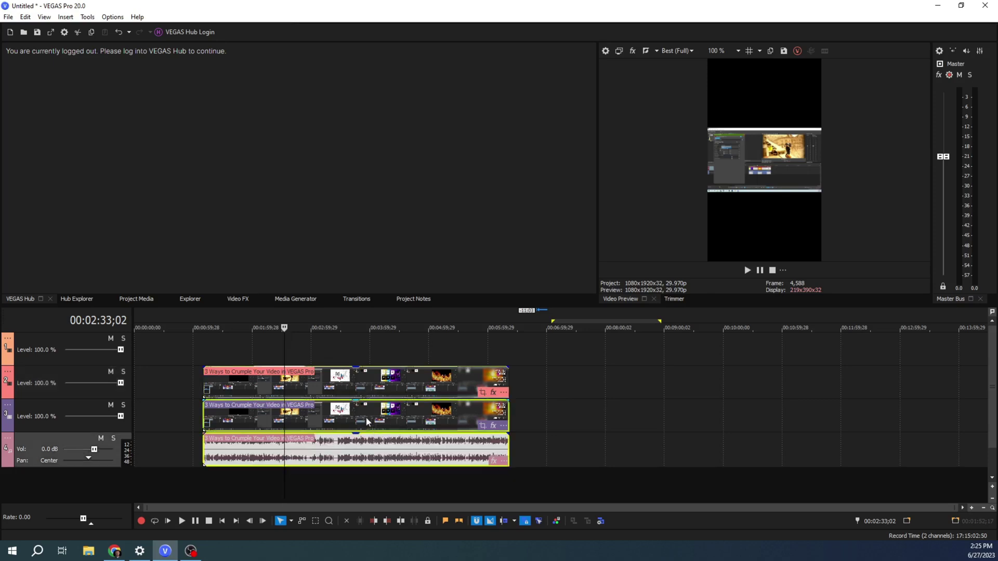
{"action": "left_click", "coordinate": [367, 392], "text": "ctrl"}
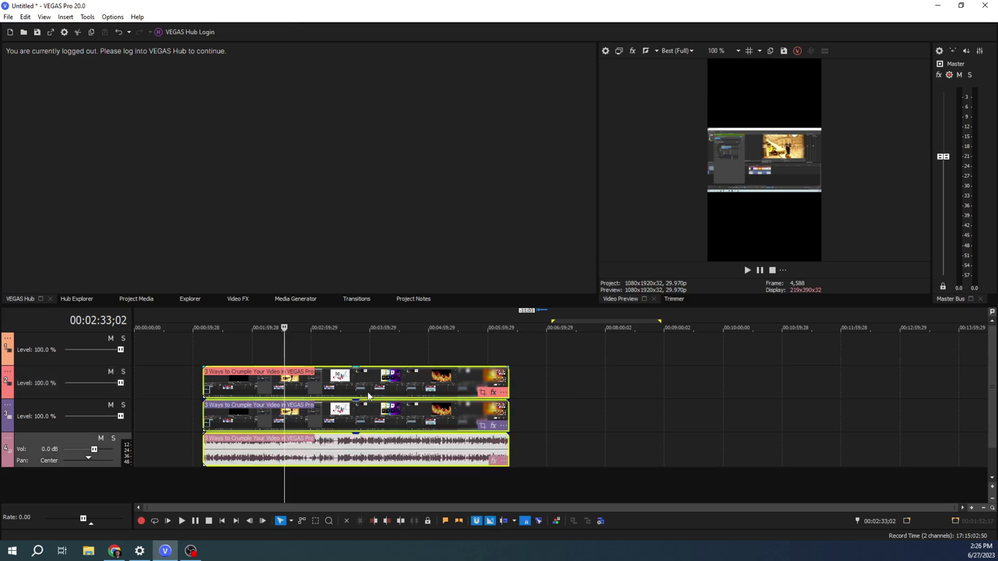
{"action": "left_click", "coordinate": [326, 410]}
{"action": "mouse_move", "coordinate": [378, 396]}
{"action": "left_mouse_down"}
{"action": "mouse_move", "coordinate": [558, 397]}
{"action": "mouse_move", "coordinate": [380, 398]}
{"action": "mouse_move", "coordinate": [411, 398]}
{"action": "mouse_move", "coordinate": [396, 400]}
{"action": "left_mouse_up"}
{"action": "left_click", "coordinate": [315, 400]}
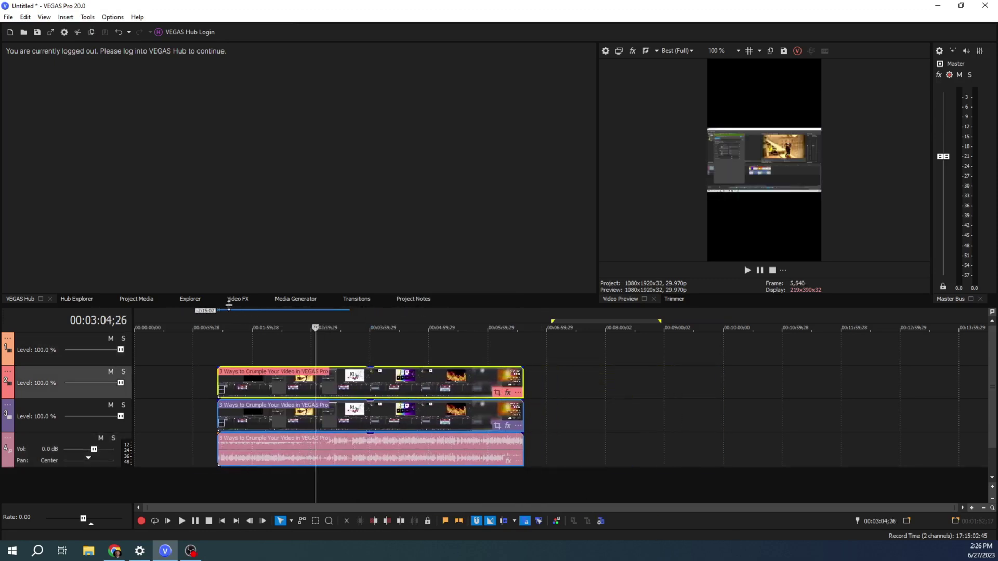
{"action": "left_click", "coordinate": [238, 299]}
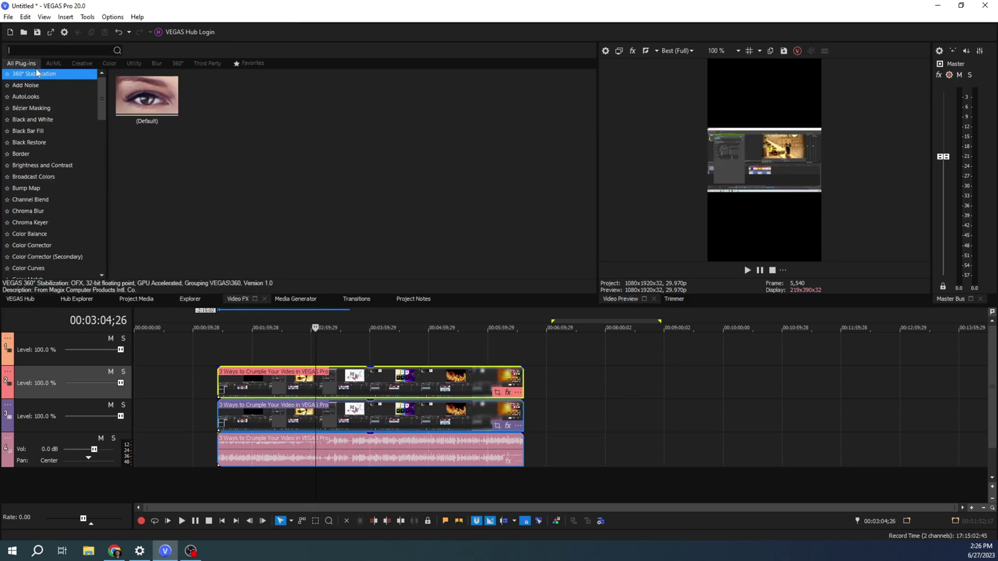
- Apply the Picture In Picture (Default) preset to the upper track 2 video clip
{"action": "type", "text": "pic"}
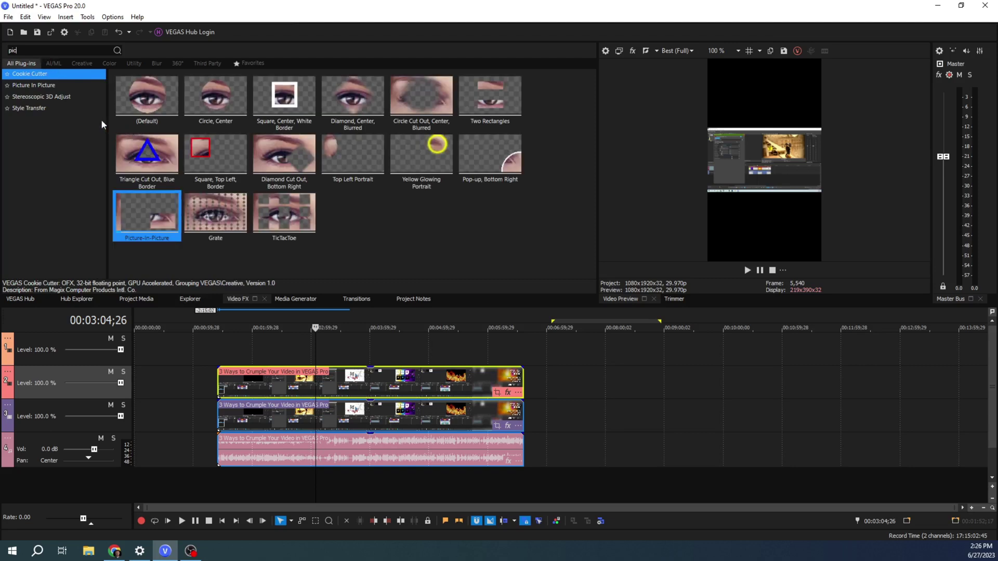
{"action": "left_click", "coordinate": [58, 85]}
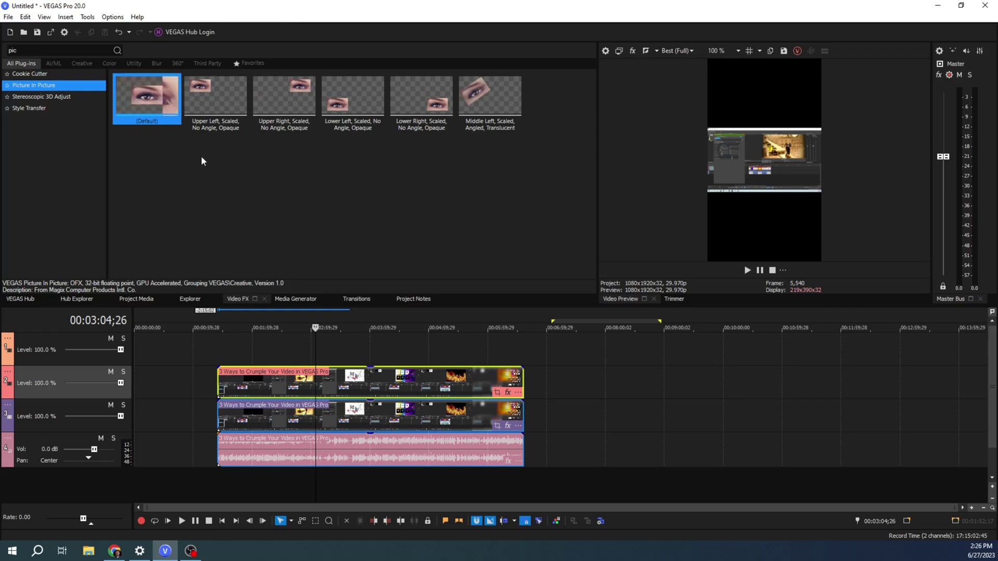
{"action": "left_click_drag", "start_coordinate": [136, 110], "coordinate": [262, 424]}
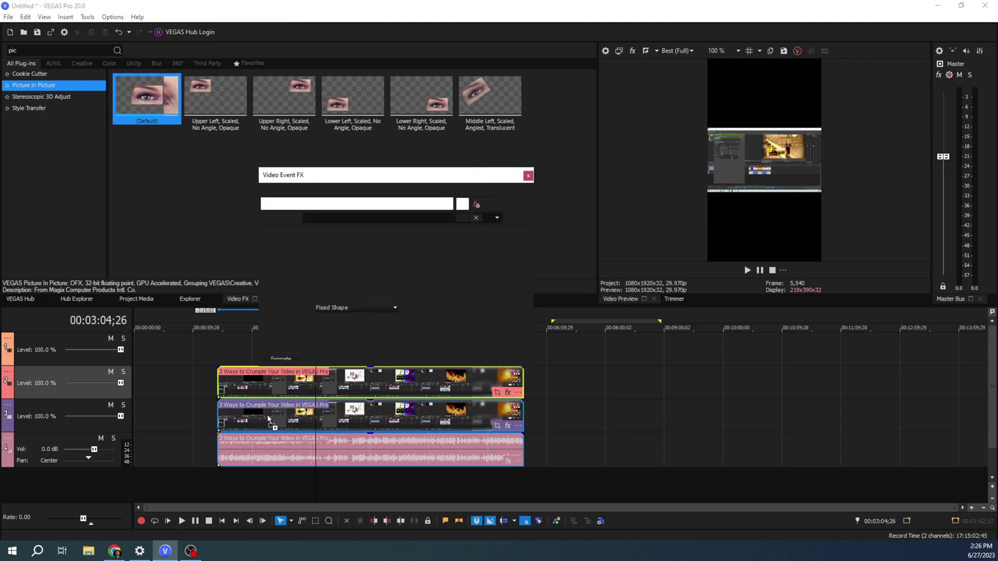
{"action": "left_click", "coordinate": [487, 176]}
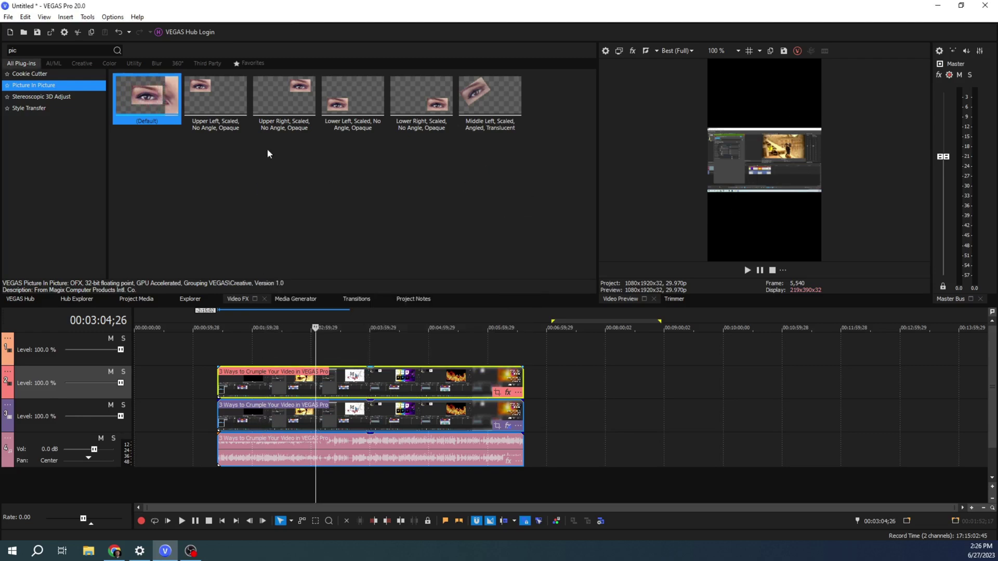
{"action": "left_click_drag", "start_coordinate": [281, 373], "coordinate": [282, 380]}
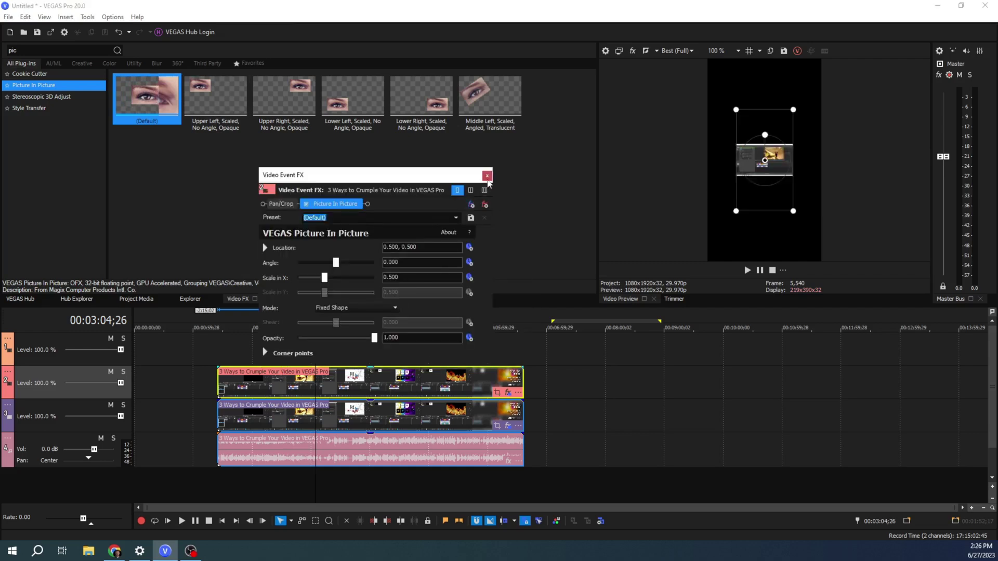
- Move and scale the upper clip's picture-in-picture to 2.556 at 0.057, 0.628
{"action": "left_click", "coordinate": [487, 177]}
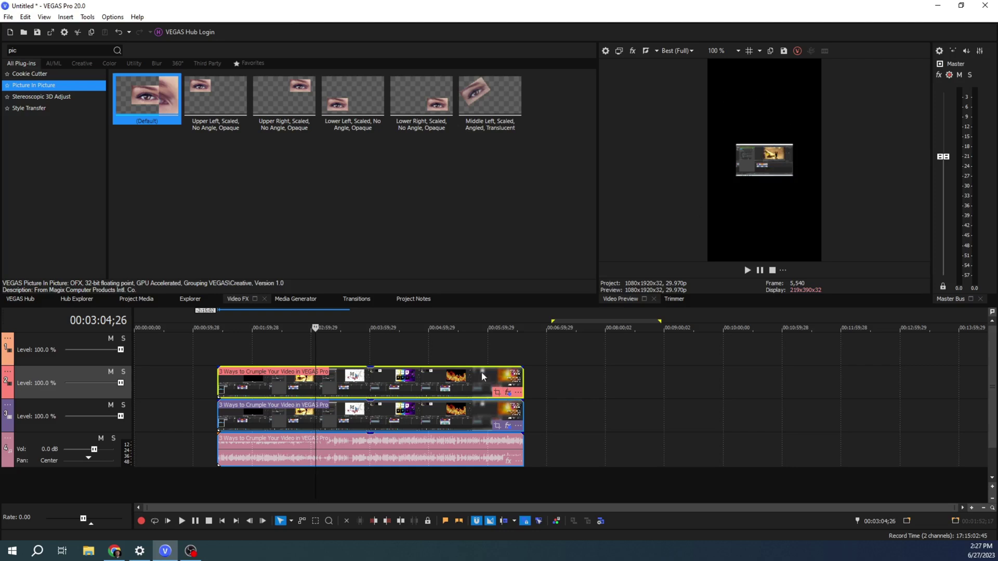
{"action": "left_click", "coordinate": [509, 395]}
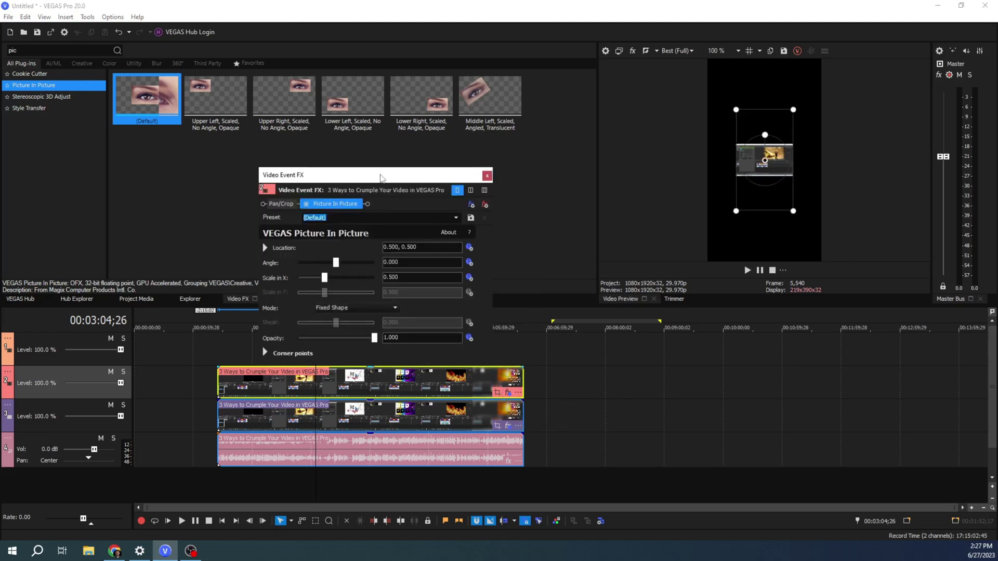
{"action": "left_click_drag", "start_coordinate": [762, 182], "coordinate": [757, 129]}
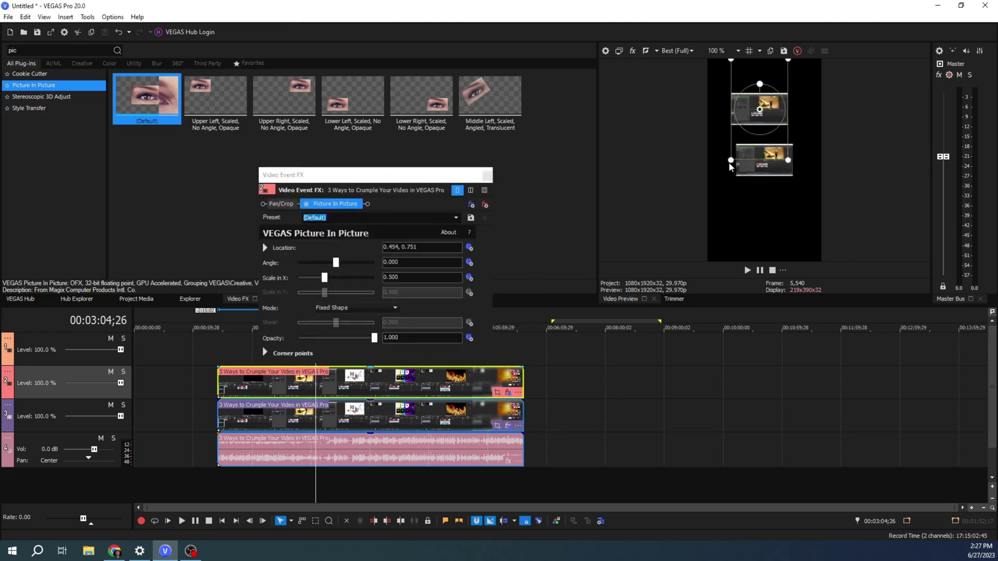
{"action": "left_click_drag", "start_coordinate": [729, 164], "coordinate": [617, 232]}
{"action": "left_click_drag", "start_coordinate": [743, 151], "coordinate": [734, 108]}
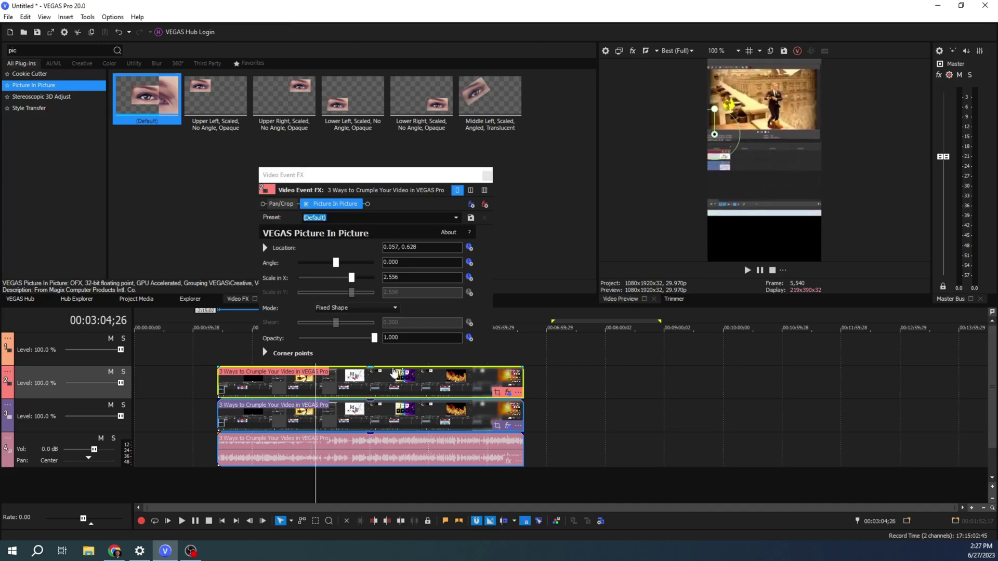
- Tilt the lower clip's picture-in-picture slightly and move it toward the frame bottom
{"action": "left_click", "coordinate": [491, 178]}
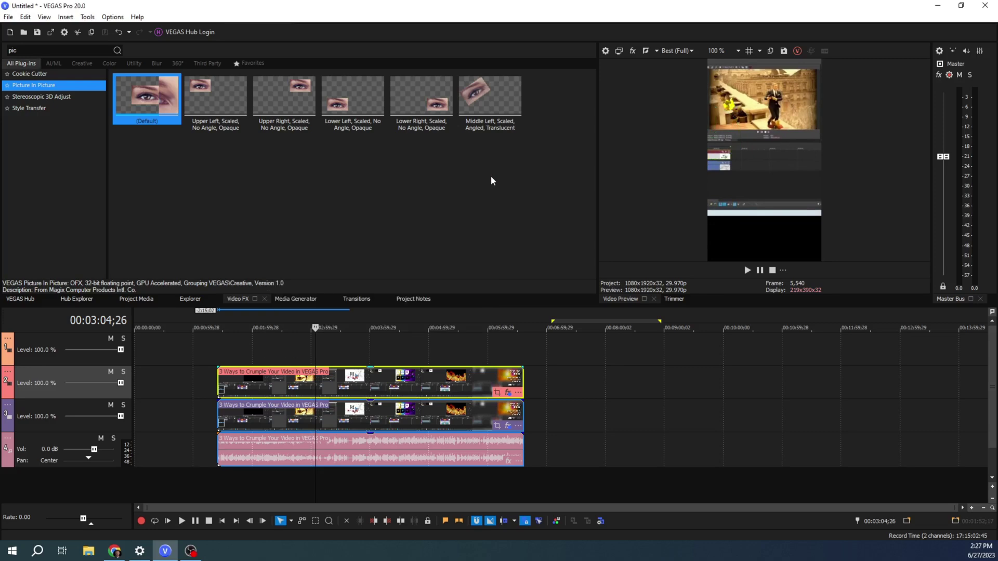
{"action": "left_click", "coordinate": [509, 427]}
{"action": "left_click_drag", "start_coordinate": [769, 187], "coordinate": [778, 239]}
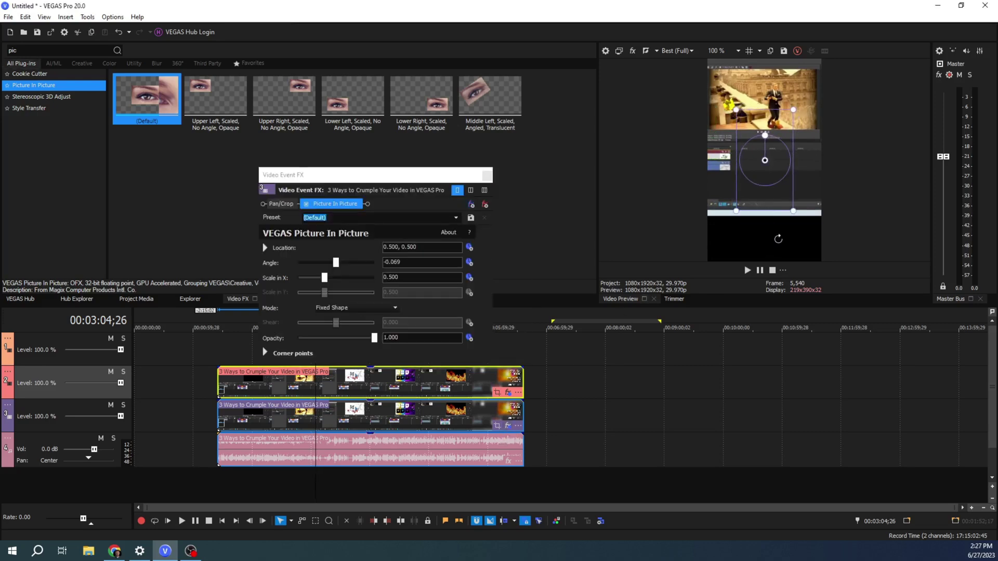
{"action": "left_click_drag", "start_coordinate": [769, 200], "coordinate": [762, 280]}
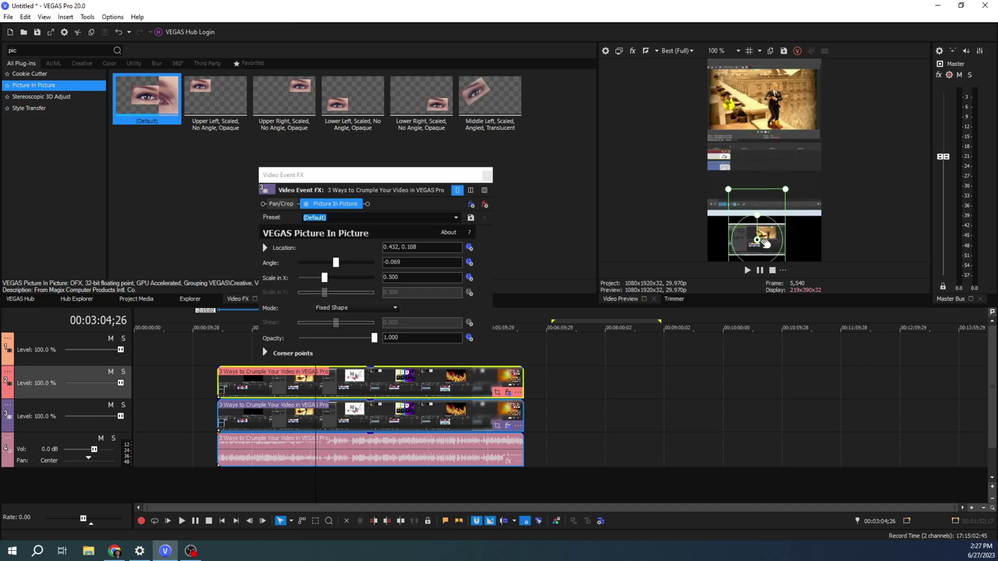
{"action": "mouse_move", "coordinate": [762, 231]}
{"action": "left_mouse_down"}
{"action": "mouse_move", "coordinate": [763, 192]}
{"action": "mouse_move", "coordinate": [763, 244]}
{"action": "mouse_move", "coordinate": [764, 224]}
{"action": "left_mouse_up"}
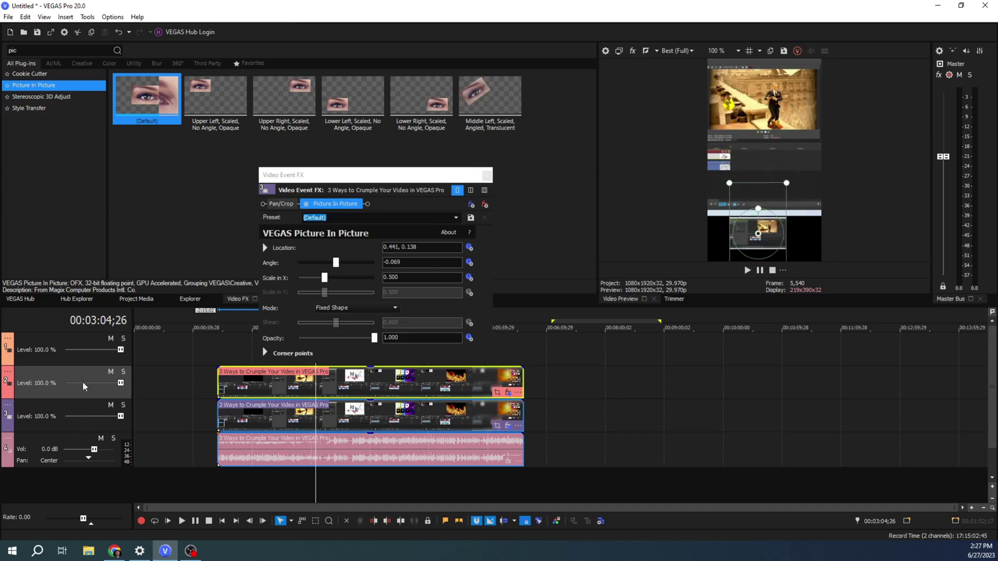
- Swap the two video tracks and scale the lower picture to 2.049 at 0.984, 0.256
{"action": "left_click", "coordinate": [88, 407]}
{"action": "left_click_drag", "start_coordinate": [87, 404], "coordinate": [89, 369]}
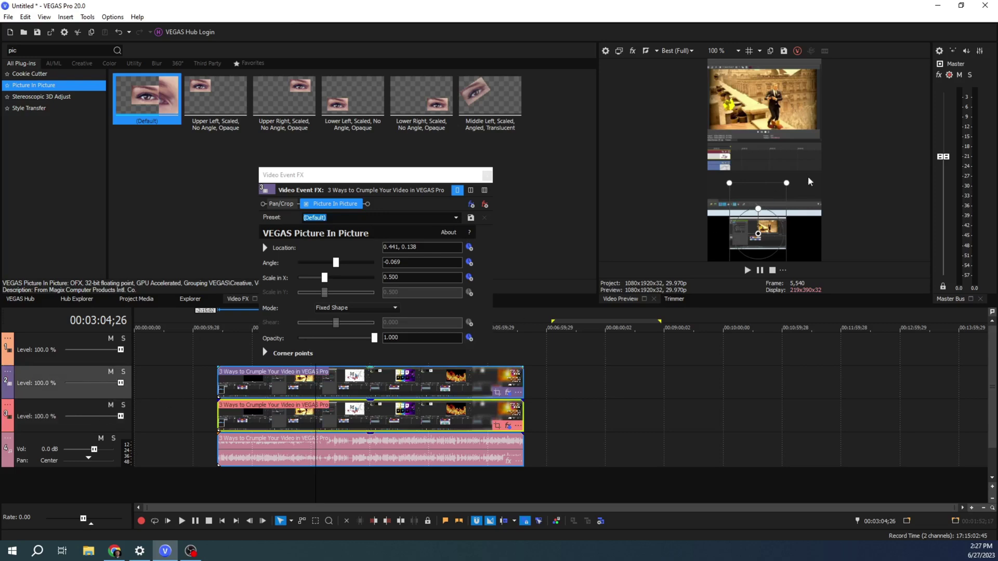
{"action": "left_click_drag", "start_coordinate": [763, 243], "coordinate": [884, 88]}
{"action": "left_click_drag", "start_coordinate": [801, 177], "coordinate": [848, 184]}
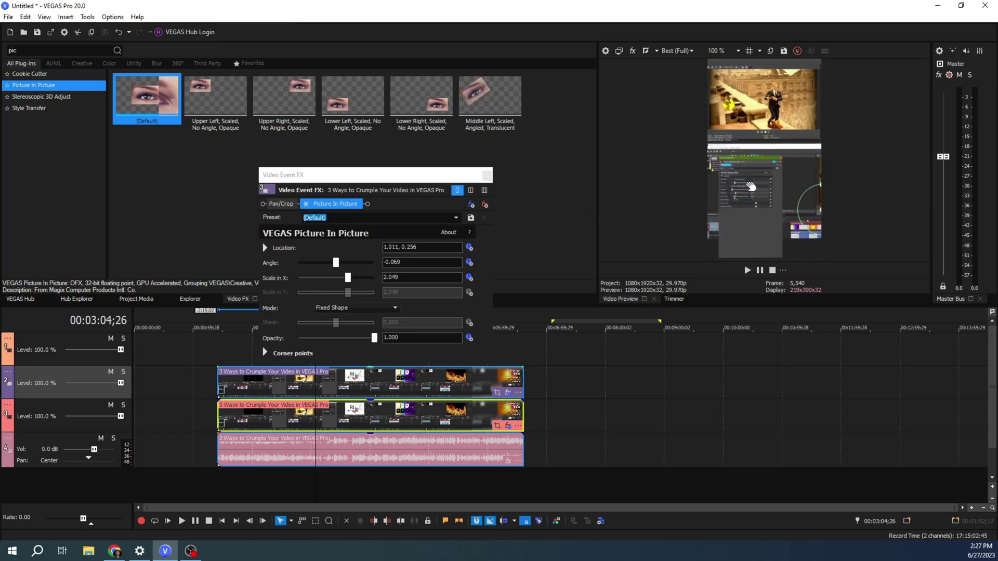
{"action": "left_click_drag", "start_coordinate": [786, 178], "coordinate": [782, 178]}
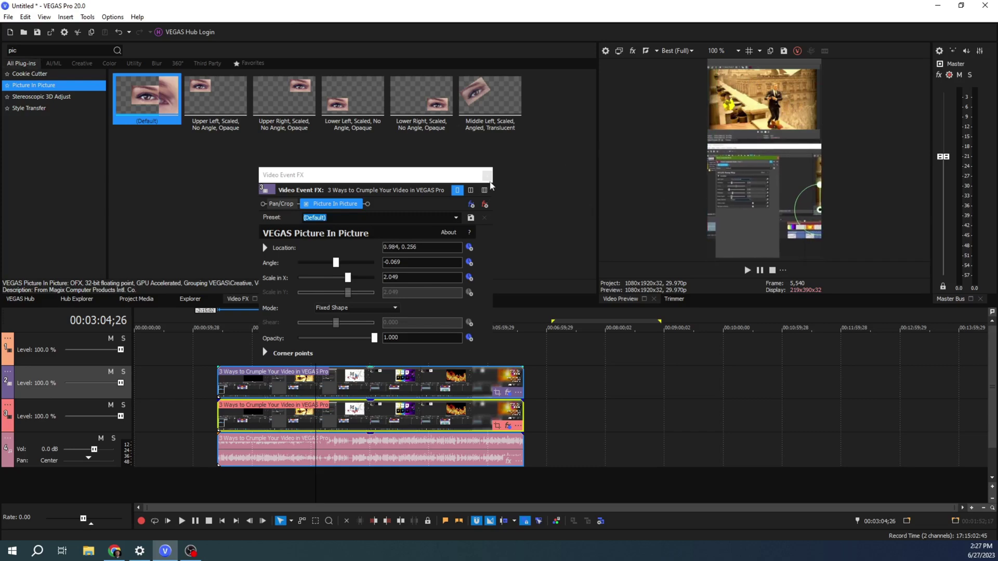
{"action": "left_click", "coordinate": [490, 177]}
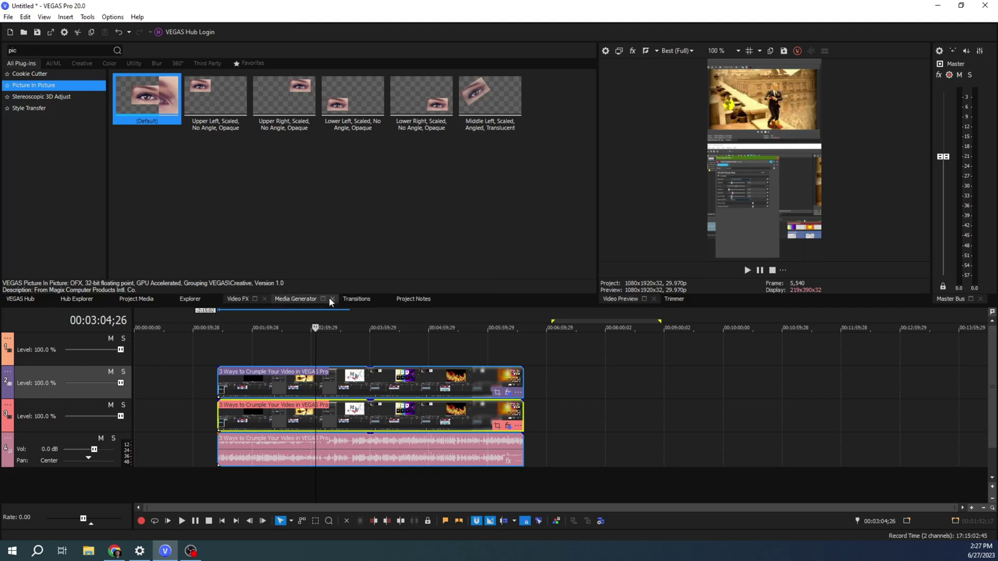
- Add a Black Solid Color media generator event to the timeline
{"action": "left_click", "coordinate": [283, 300]}
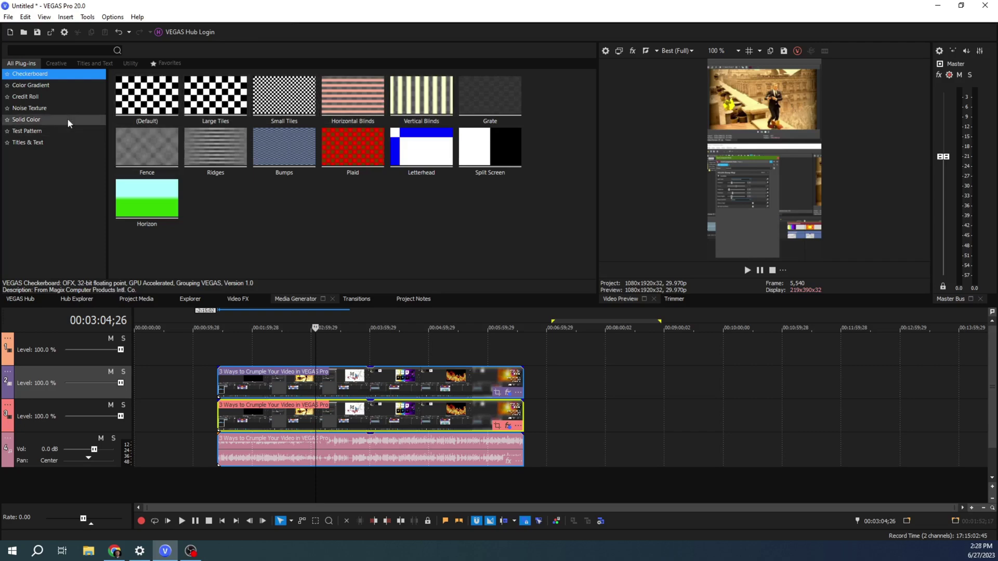
{"action": "left_click", "coordinate": [42, 132]}
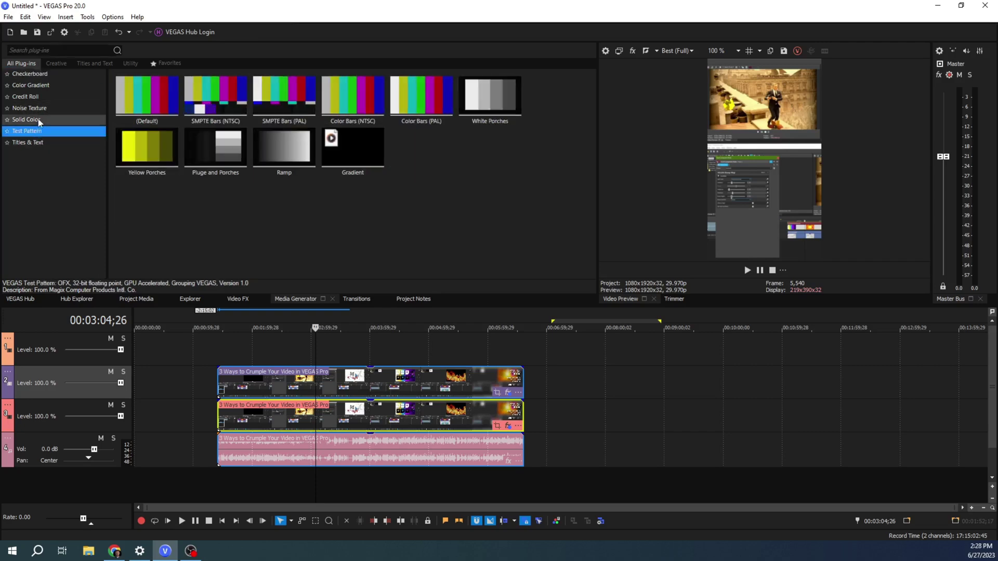
{"action": "left_click", "coordinate": [37, 119]}
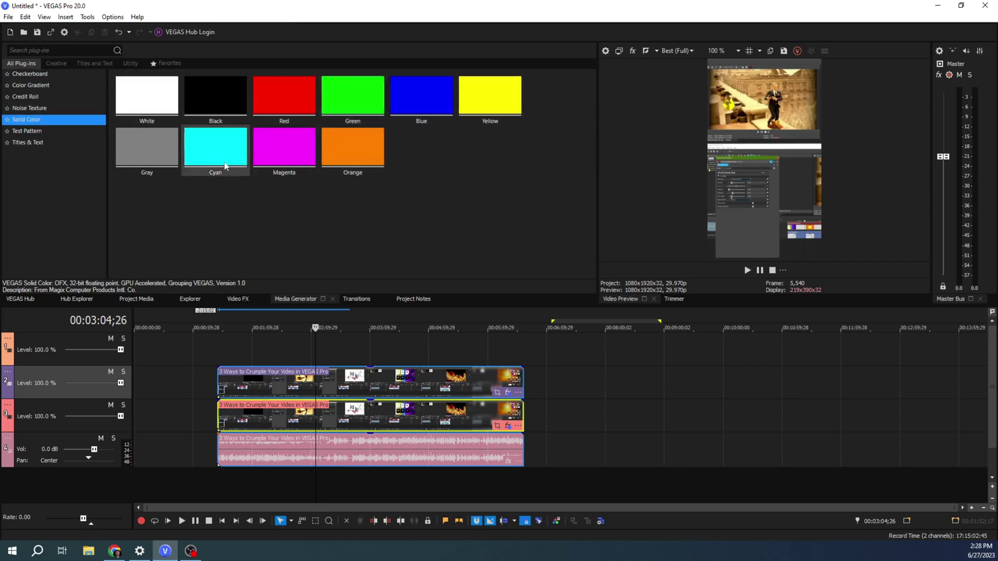
{"action": "left_click_drag", "start_coordinate": [214, 112], "coordinate": [544, 369]}
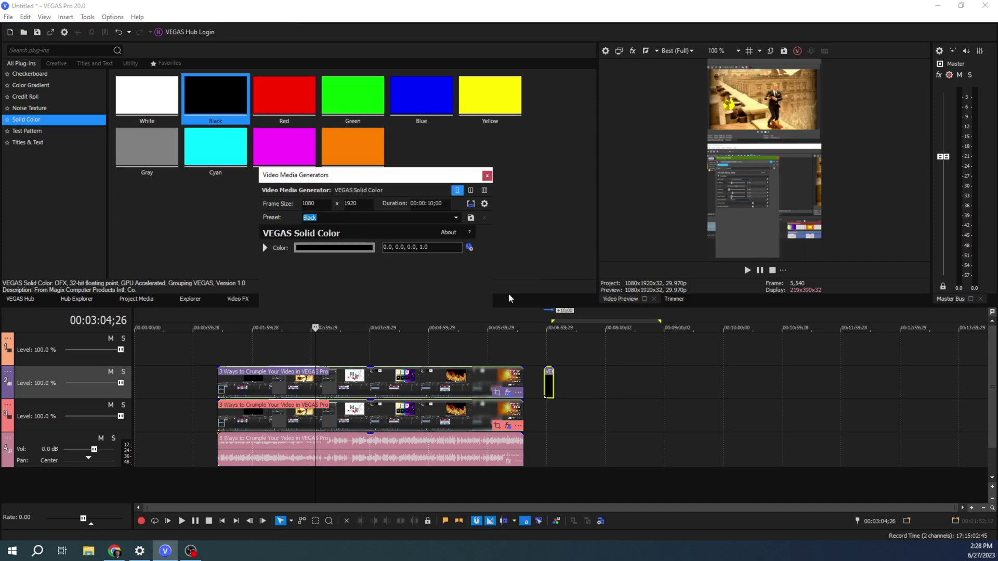
{"action": "left_click", "coordinate": [487, 176]}
- Put the black event on the top track and extend it under the playhead
{"action": "left_click_drag", "start_coordinate": [130, 396], "coordinate": [78, 353]}
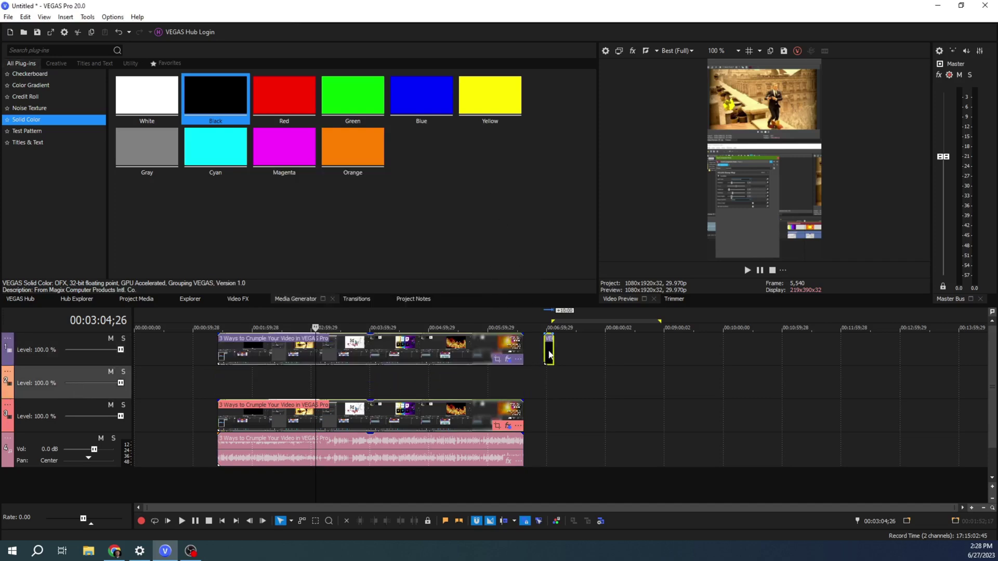
{"action": "left_click_drag", "start_coordinate": [549, 355], "coordinate": [549, 384]}
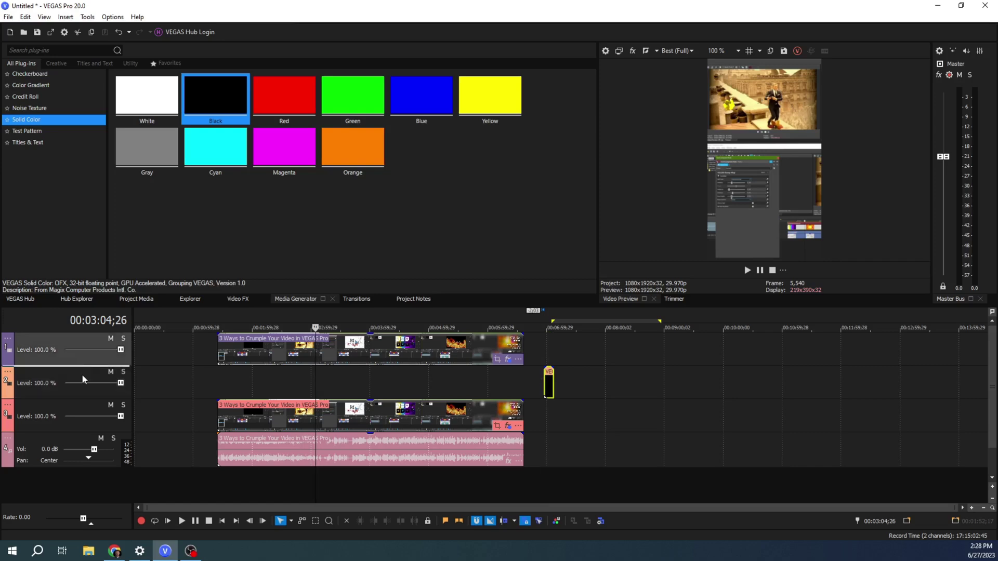
{"action": "left_click_drag", "start_coordinate": [82, 380], "coordinate": [84, 400]}
{"action": "left_click_drag", "start_coordinate": [549, 358], "coordinate": [287, 358]}
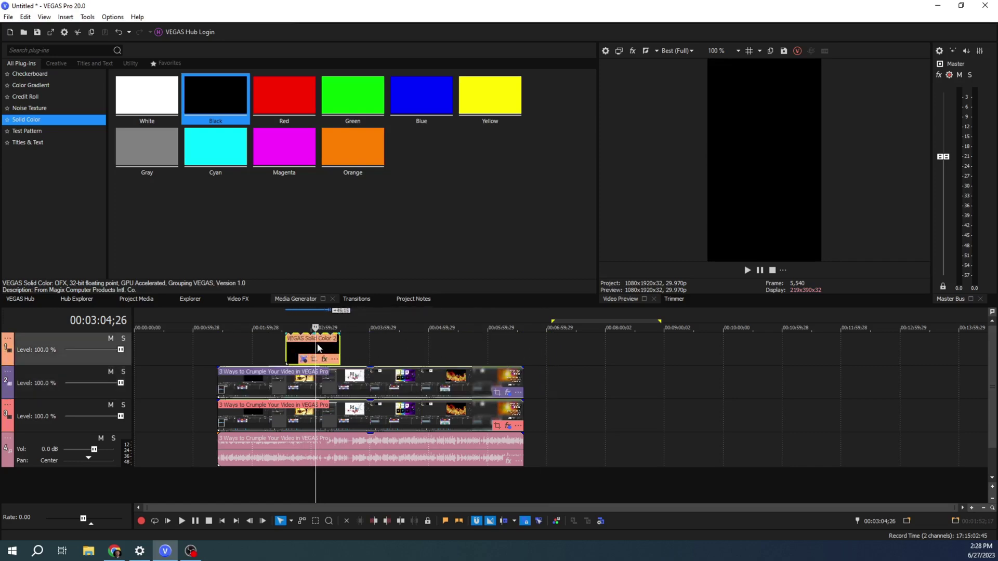
{"action": "left_click", "coordinate": [305, 356]}
{"action": "scroll", "coordinate": [321, 357], "scroll_direction": "up", "scroll_amount": 3}
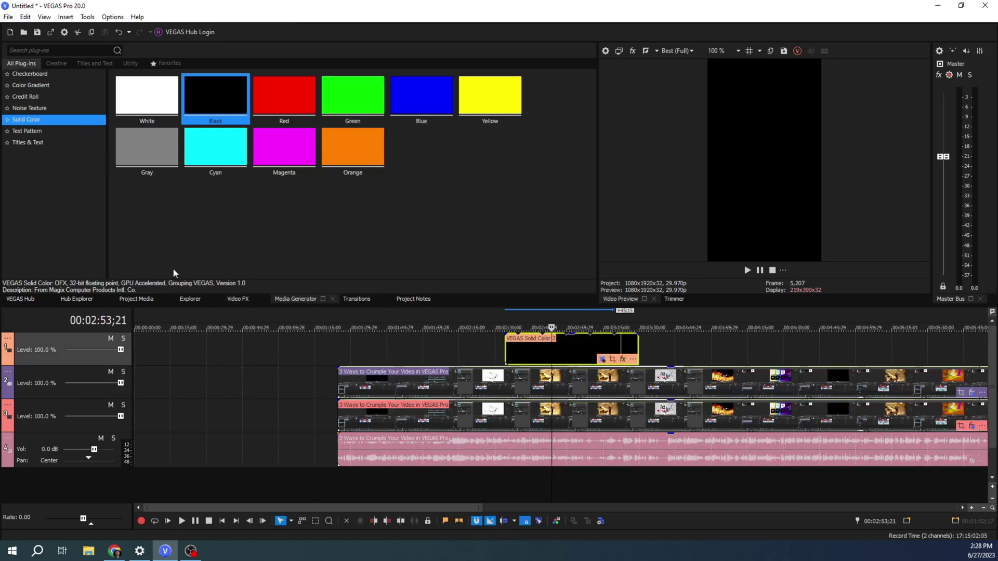
- Apply Picture In Picture to the black solid and reshape it using Free Form corners
{"action": "left_click", "coordinate": [237, 299]}
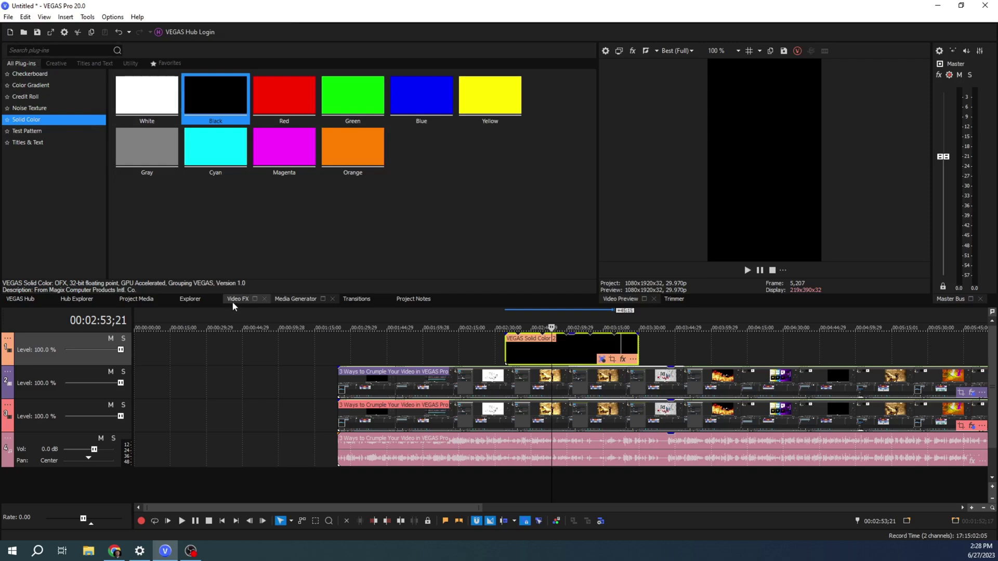
{"action": "left_click_drag", "start_coordinate": [147, 96], "coordinate": [525, 348]}
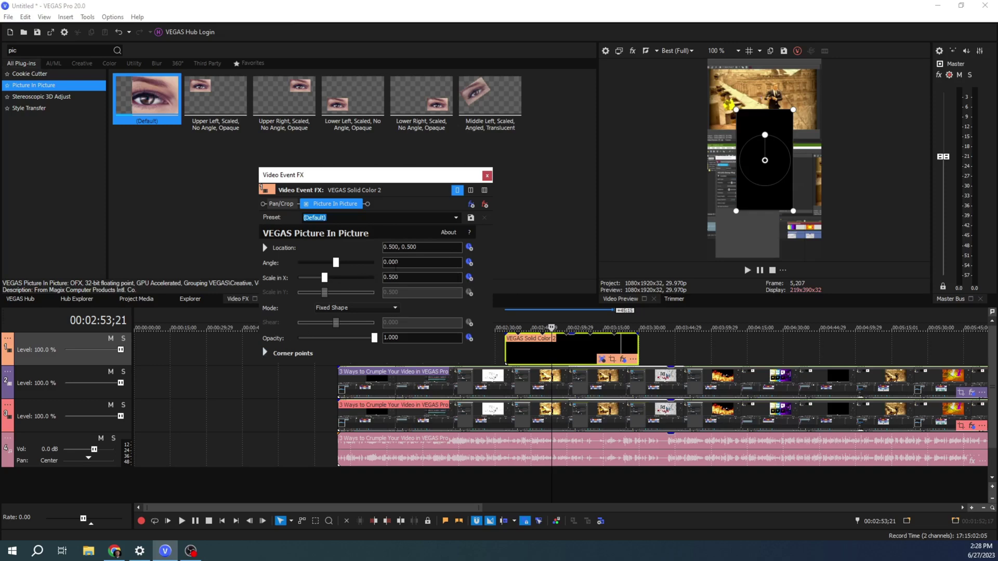
{"action": "left_click", "coordinate": [395, 307]}
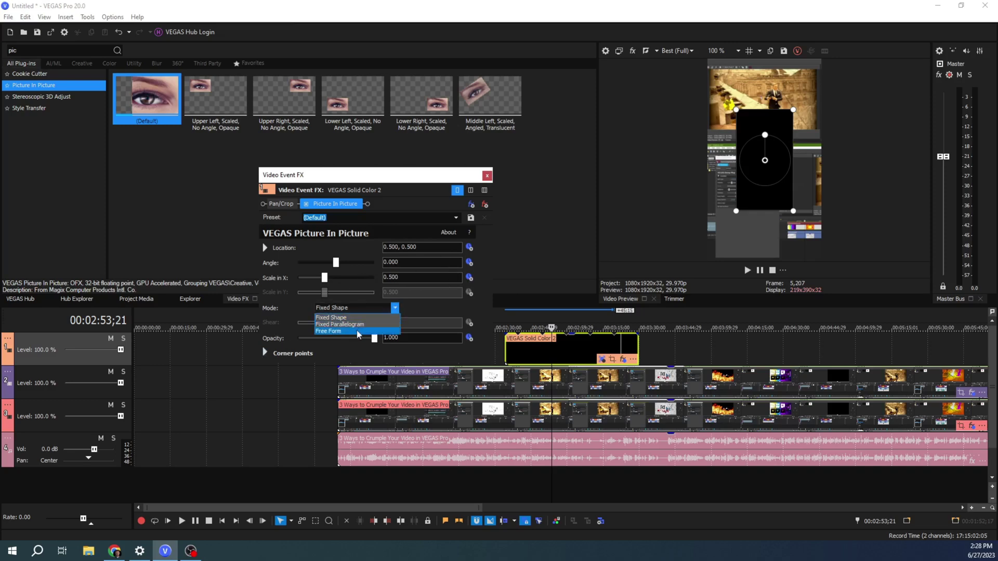
{"action": "left_click", "coordinate": [335, 329]}
{"action": "left_click_drag", "start_coordinate": [736, 210], "coordinate": [694, 187]}
{"action": "left_click_drag", "start_coordinate": [789, 211], "coordinate": [851, 124]}
{"action": "left_click_drag", "start_coordinate": [736, 109], "coordinate": [690, 129]}
{"action": "left_click_drag", "start_coordinate": [714, 185], "coordinate": [751, 174]}
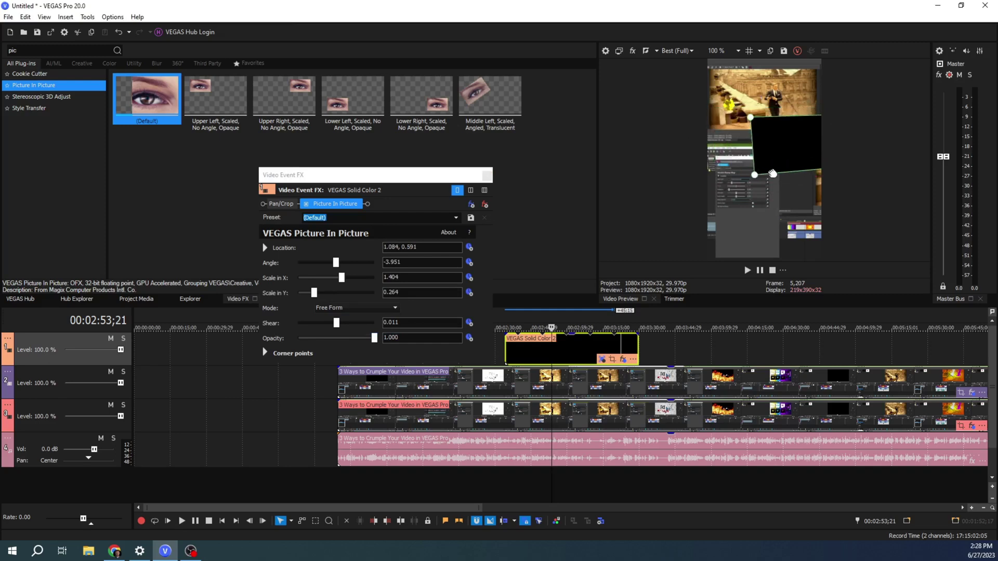
{"action": "left_click_drag", "start_coordinate": [746, 120], "coordinate": [751, 132]}
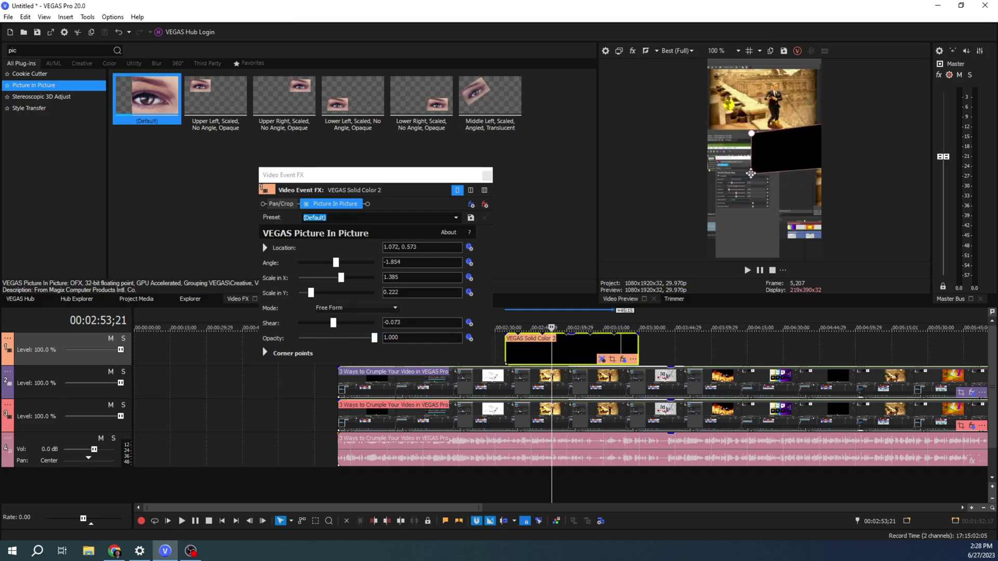
{"action": "left_click_drag", "start_coordinate": [751, 174], "coordinate": [722, 141]}
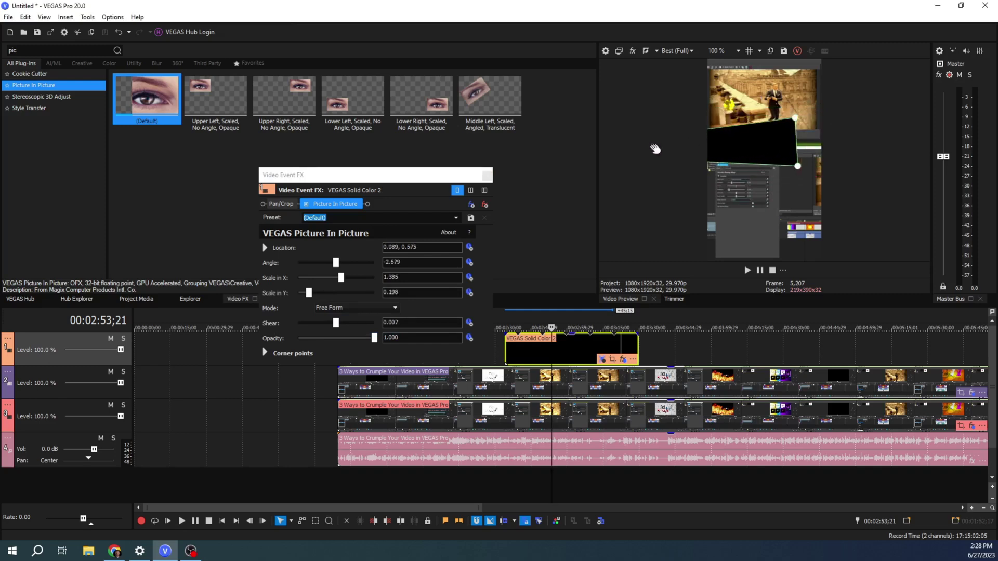
{"action": "left_click_drag", "start_coordinate": [795, 114], "coordinate": [821, 149]}
- Switch to Fixed Parallelogram mode and thin the black box to a 0.040 Scale in Y bar
{"action": "left_click", "coordinate": [376, 307]}
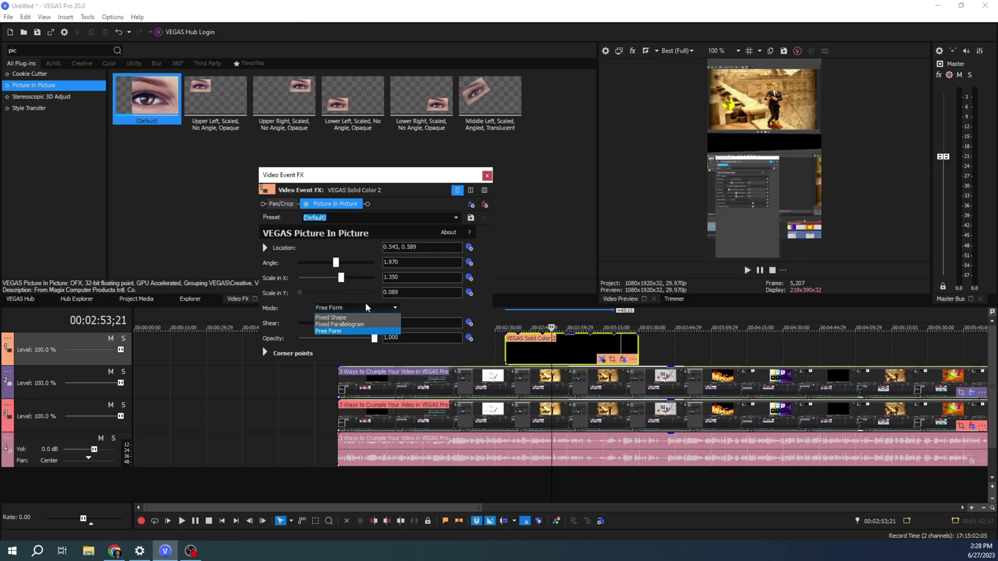
{"action": "left_click", "coordinate": [357, 323]}
{"action": "mouse_move", "coordinate": [795, 150]}
{"action": "left_mouse_down"}
{"action": "mouse_move", "coordinate": [797, 167]}
{"action": "mouse_move", "coordinate": [808, 146]}
{"action": "left_mouse_up"}
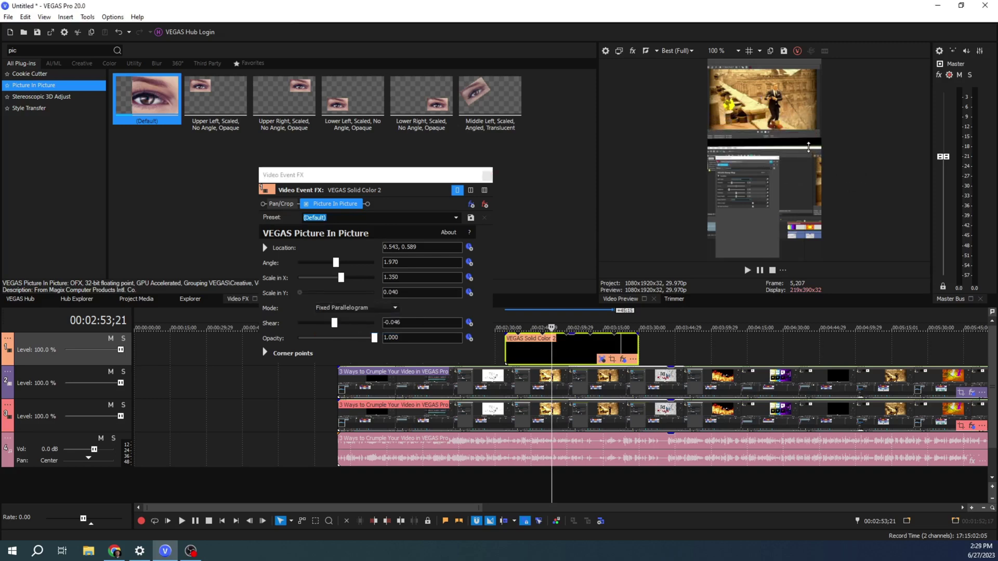
{"action": "left_click", "coordinate": [764, 157]}
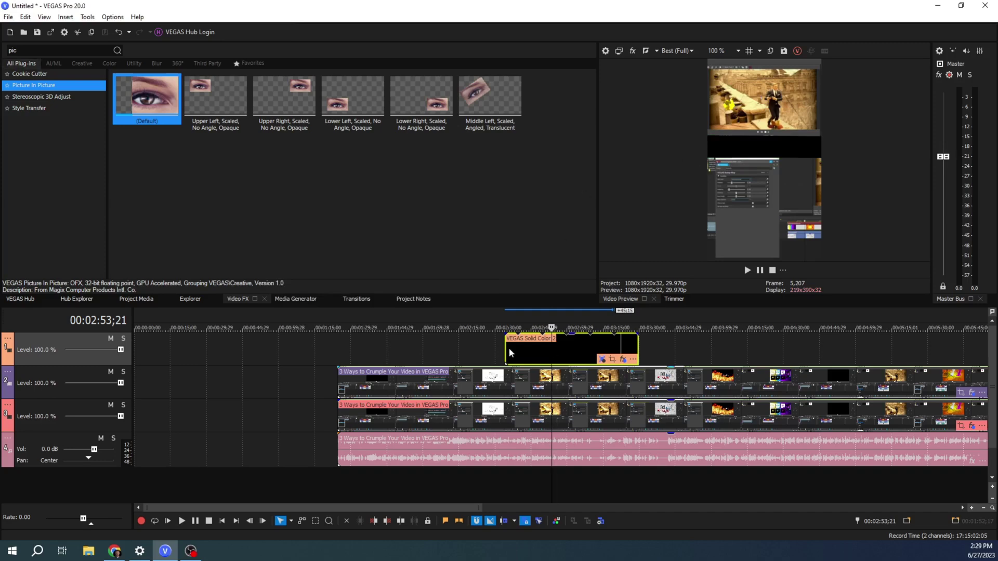
- Set a loop region over the Solid Color event and open File > Render As
{"action": "left_click_drag", "start_coordinate": [506, 321], "coordinate": [634, 320]}
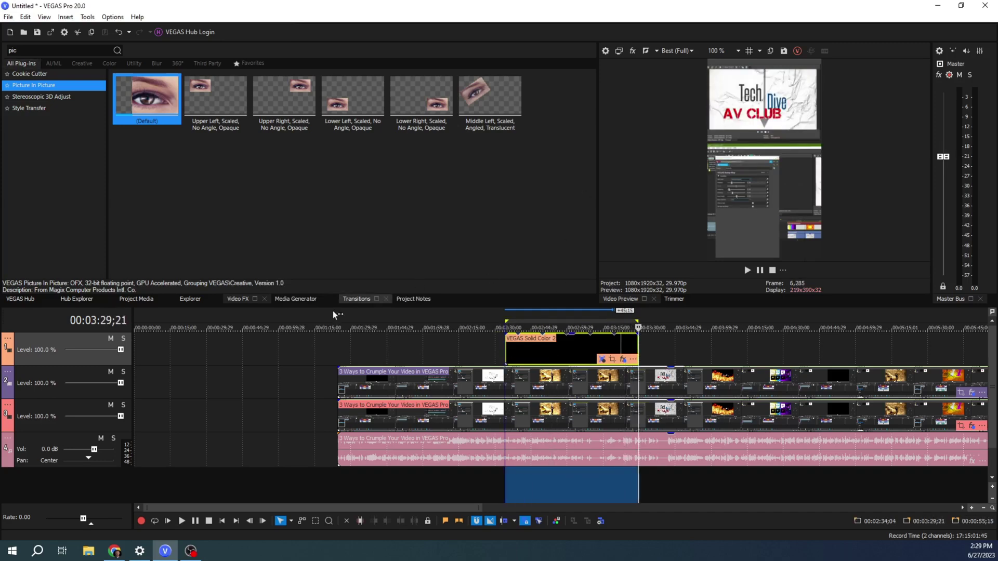
{"action": "left_click", "coordinate": [8, 17]}
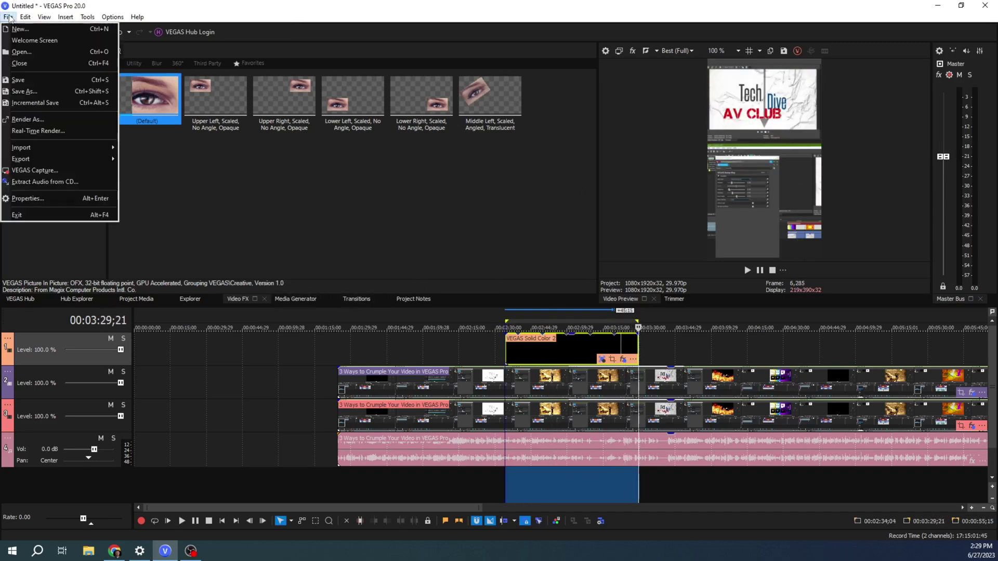
{"action": "left_click", "coordinate": [57, 122]}
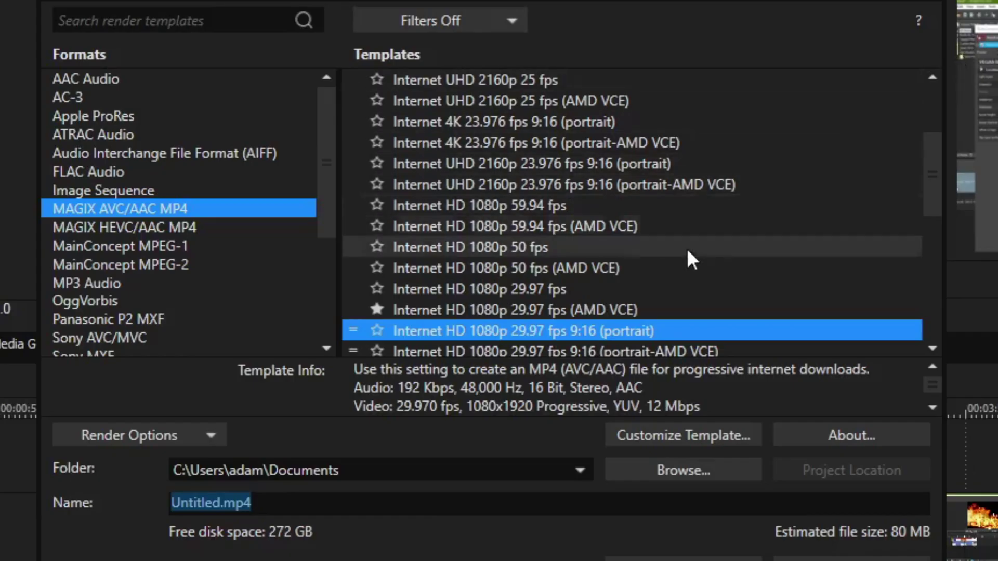
{"action": "scroll", "coordinate": [644, 233], "scroll_direction": "down", "scroll_amount": 1}
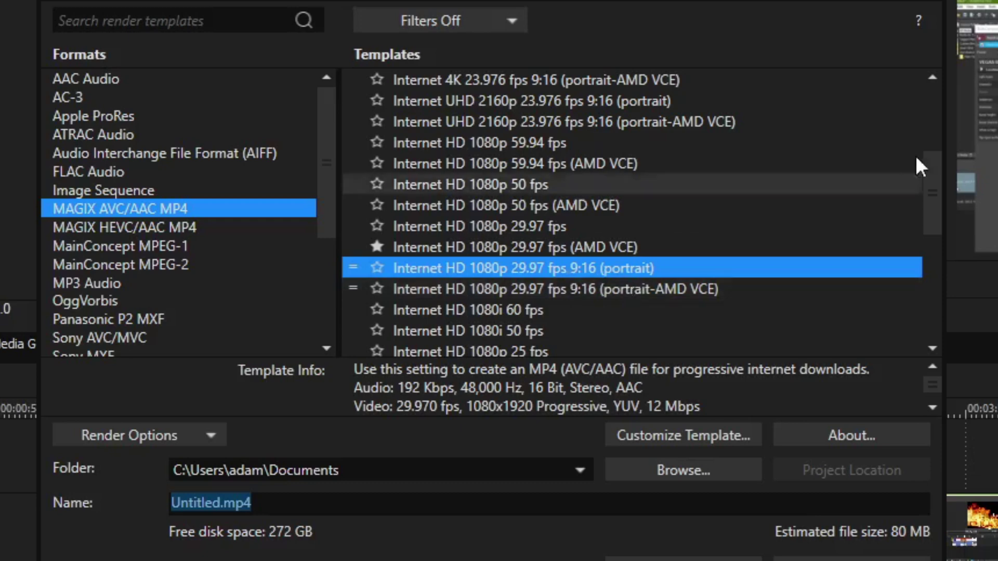
- Choose the MAGIX AVC/AAC MP4 Internet HD 1080p 29.97 fps 9:16 (portrait-AMD VCE) template, reviewing its settings
{"action": "left_click", "coordinate": [644, 289]}
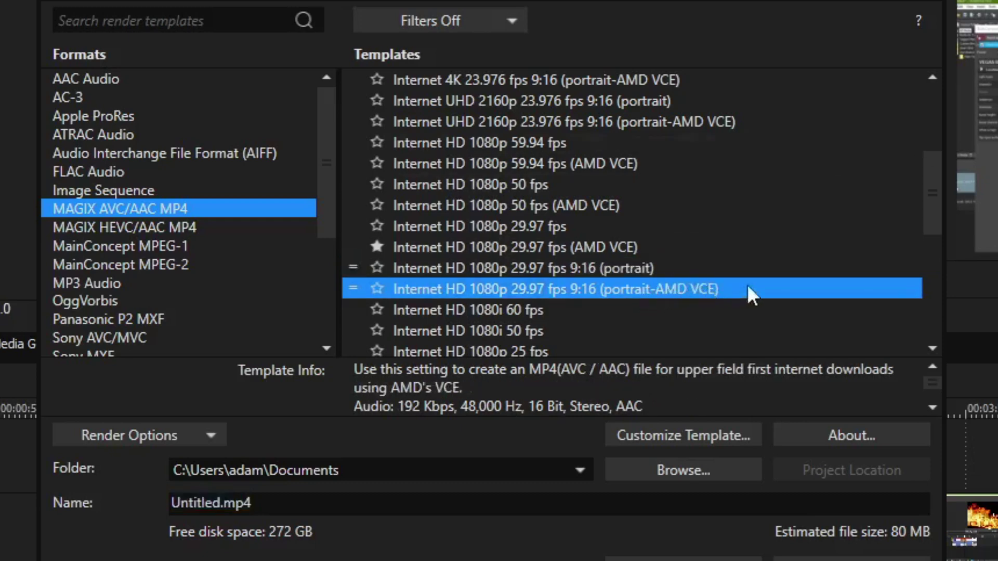
{"action": "left_click", "coordinate": [706, 270]}
{"action": "left_click", "coordinate": [697, 287]}
{"action": "left_click", "coordinate": [672, 268]}
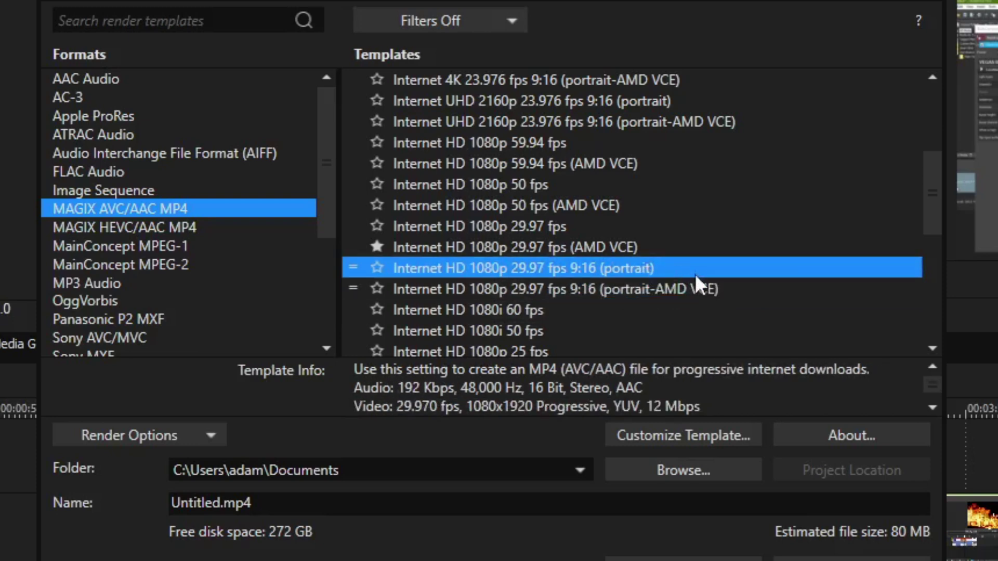
{"action": "left_click", "coordinate": [692, 289]}
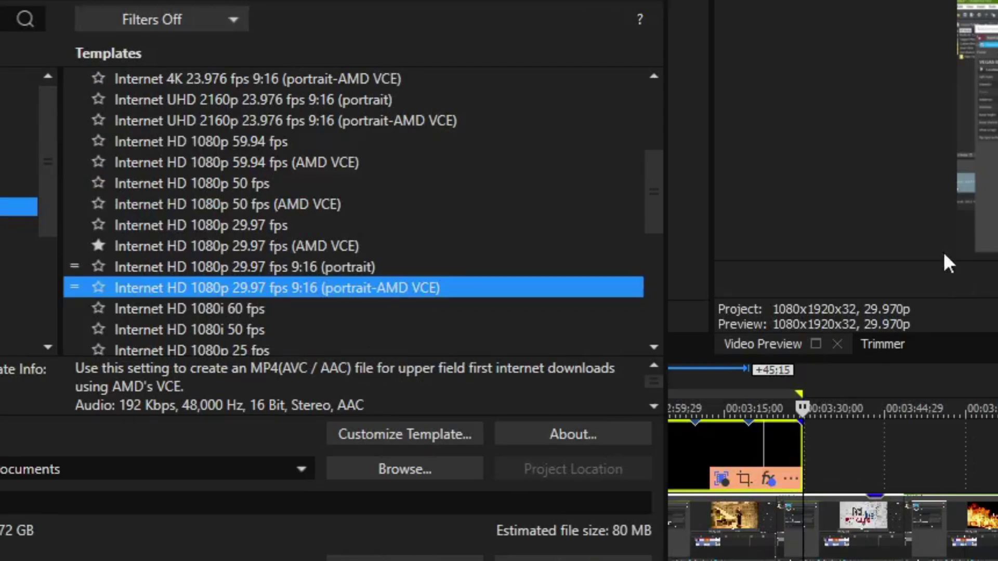
{"action": "left_click", "coordinate": [230, 267]}
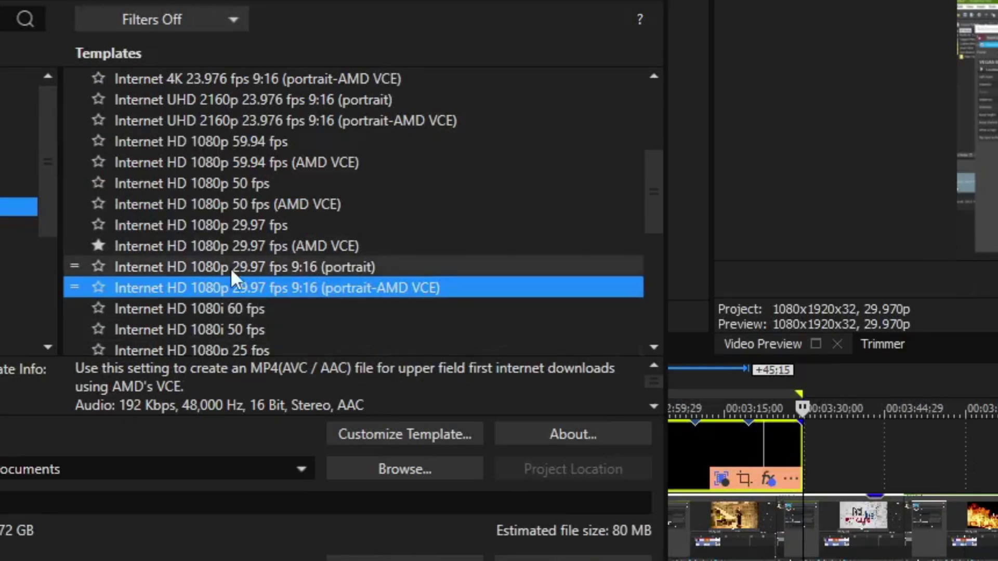
{"action": "left_click", "coordinate": [232, 286]}
{"action": "left_click", "coordinate": [252, 268]}
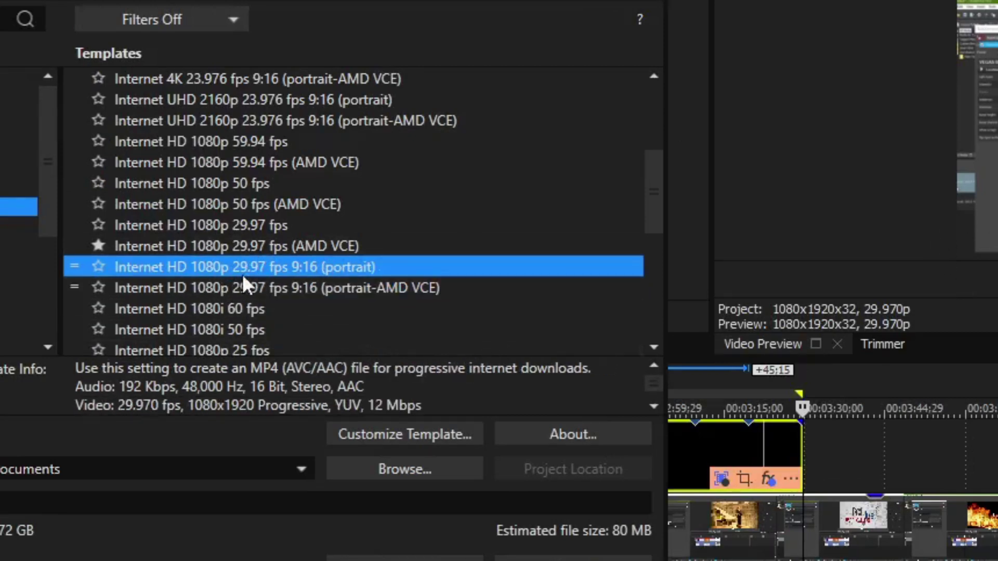
{"action": "left_click", "coordinate": [243, 285]}
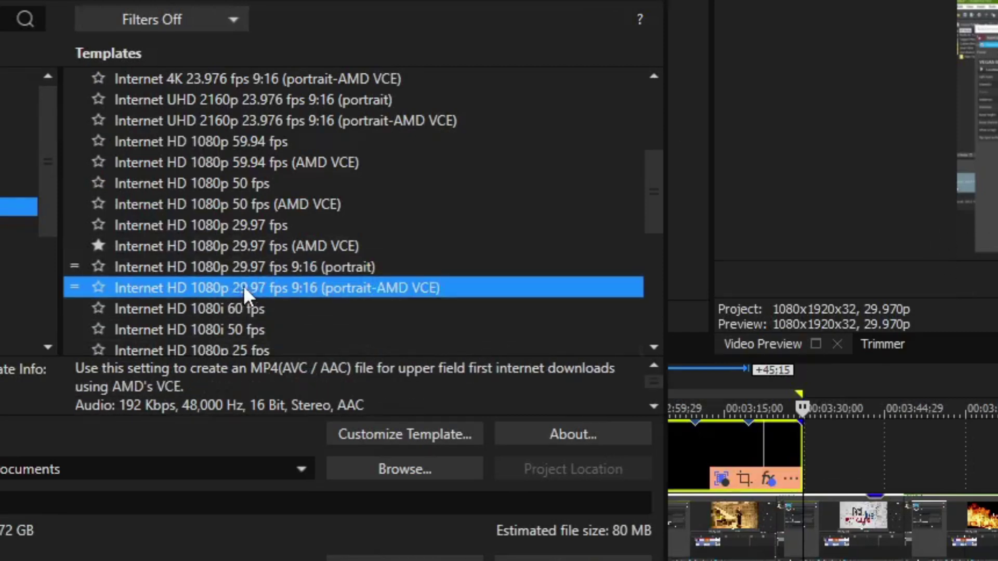
{"action": "left_click", "coordinate": [404, 433]}
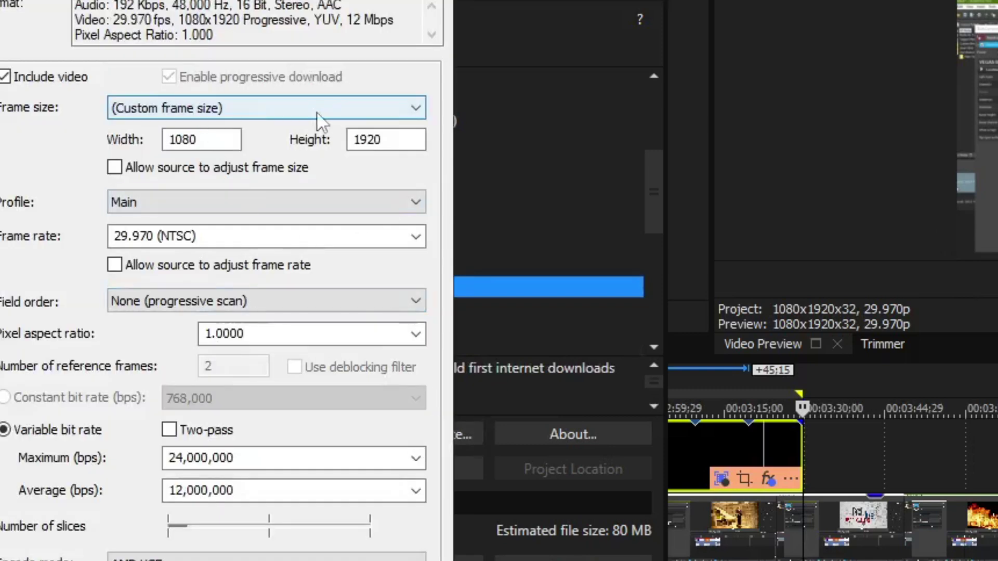
{"action": "key", "text": "Escape"}
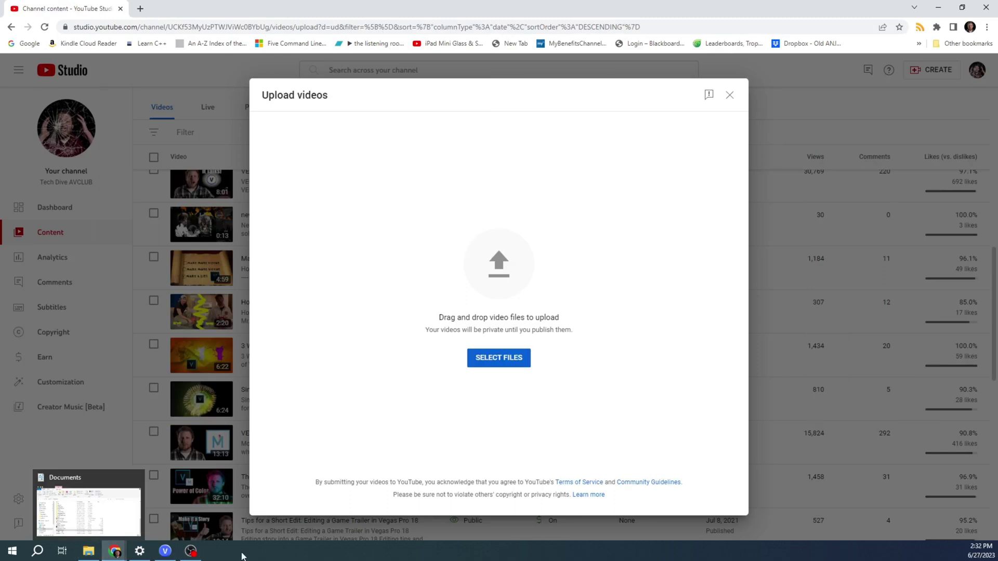
- Upload testvideo.mp4 from the Documents folder into YouTube Studio's Upload videos dialog
{"action": "mouse_move", "coordinate": [139, 550]}
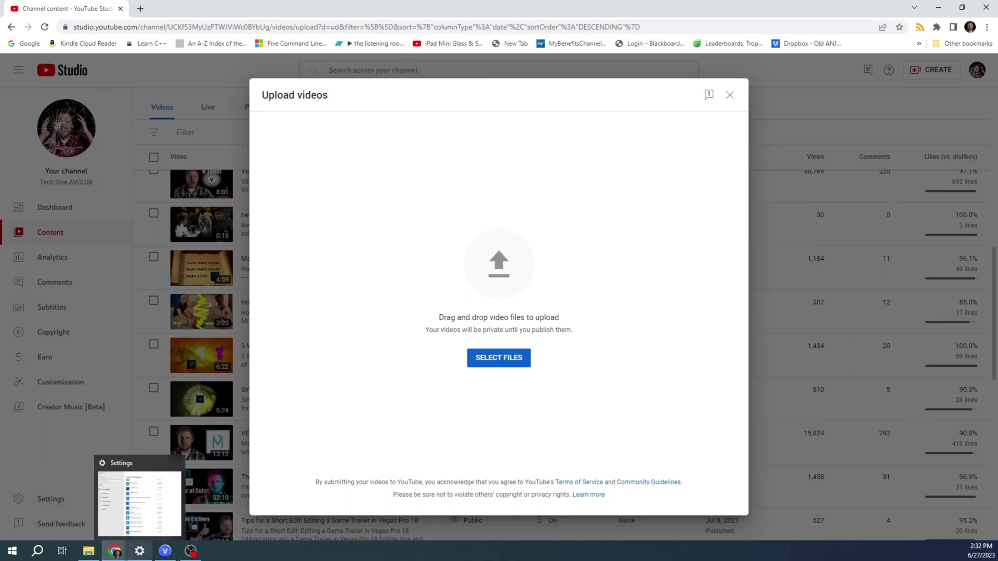
{"action": "left_click", "coordinate": [89, 551]}
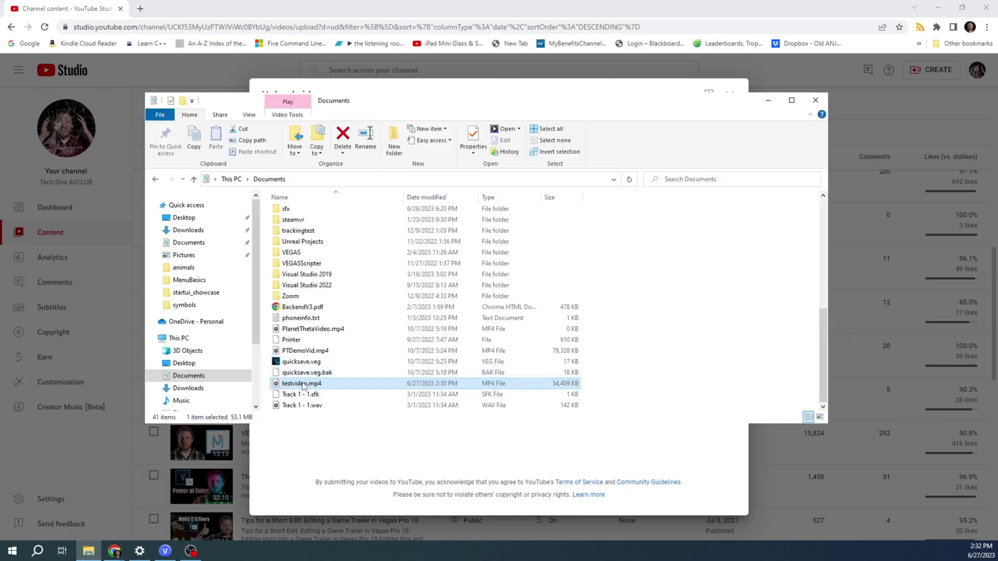
{"action": "left_click_drag", "start_coordinate": [303, 385], "coordinate": [408, 452]}
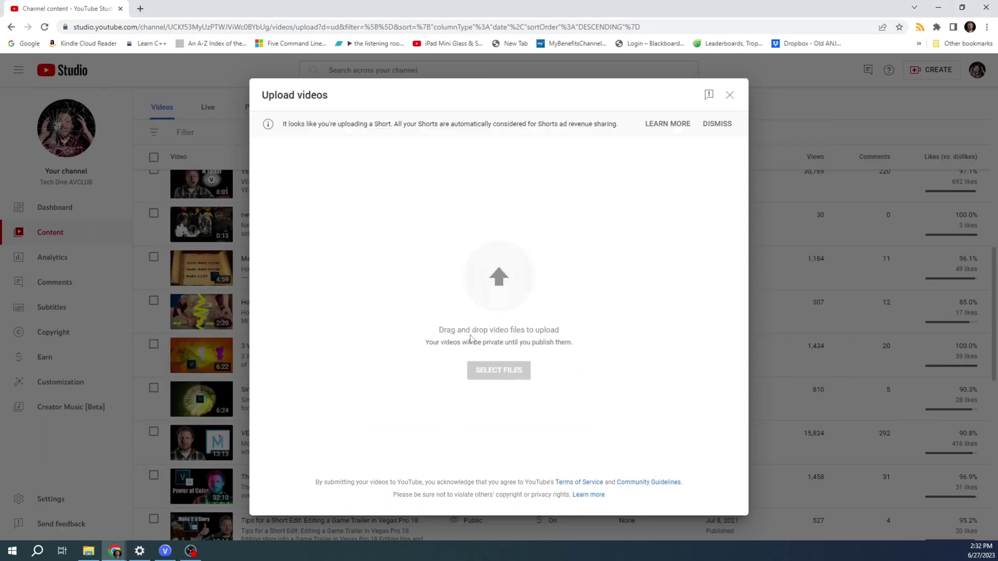